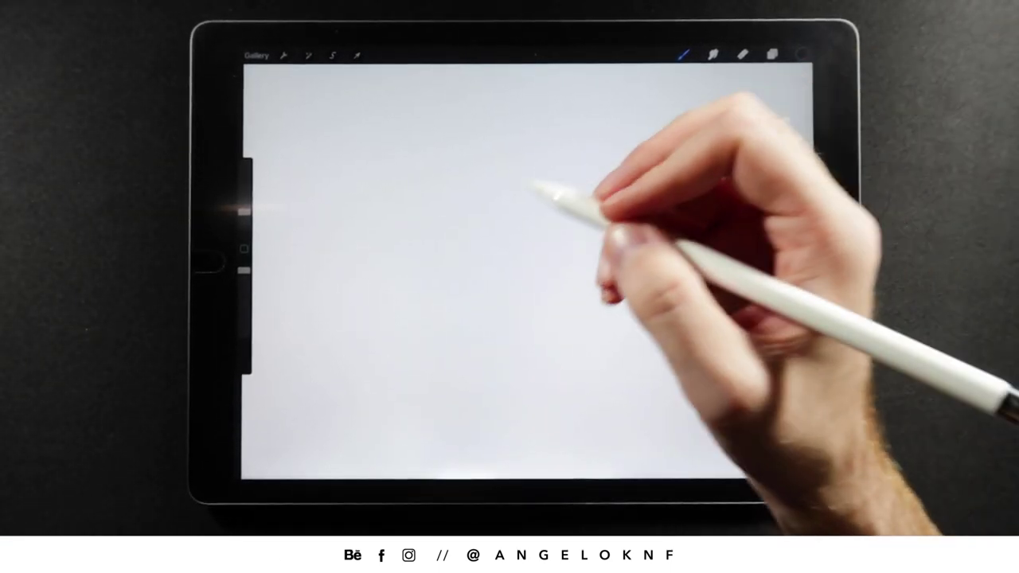
Undo a thin test stroke, enlarge the brush, and letter the 'P' and 'a' of 'Pattern'.
left_click_drag(365, 227, 339, 306)
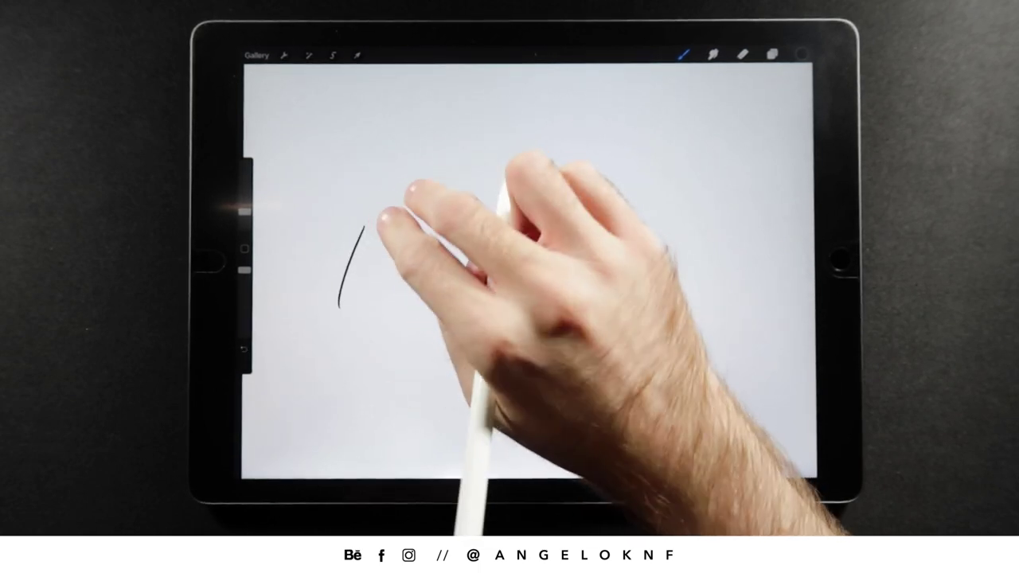
key("ctrl+z")
left_click_drag(244, 211, 245, 163)
mouse_move(376, 239)
left_mouse_down()
mouse_move(370, 291)
mouse_move(344, 345)
left_mouse_up()
mouse_move(389, 191)
left_mouse_down()
mouse_move(356, 223)
mouse_move(374, 287)
left_mouse_up()
mouse_move(390, 344)
left_mouse_down()
mouse_move(446, 269)
mouse_move(460, 280)
mouse_move(466, 323)
left_mouse_up()
Letter the remaining 'ttern', cross the two t's, and add a swash underline beneath the word.
mouse_move(509, 232)
left_mouse_down()
mouse_move(477, 353)
mouse_move(516, 285)
left_mouse_up()
mouse_move(545, 232)
left_mouse_down()
mouse_move(526, 338)
mouse_move(535, 344)
left_mouse_up()
mouse_move(560, 275)
left_mouse_down()
mouse_move(542, 333)
mouse_move(577, 314)
mouse_move(560, 339)
mouse_move(546, 295)
left_mouse_up()
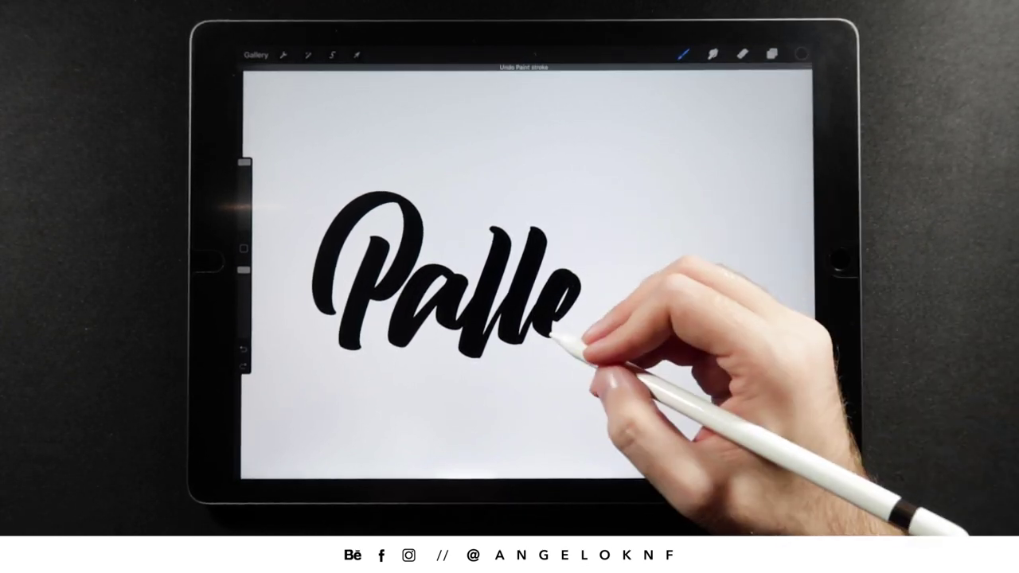
mouse_move(589, 256)
left_mouse_down()
mouse_move(629, 288)
mouse_move(618, 348)
left_mouse_up()
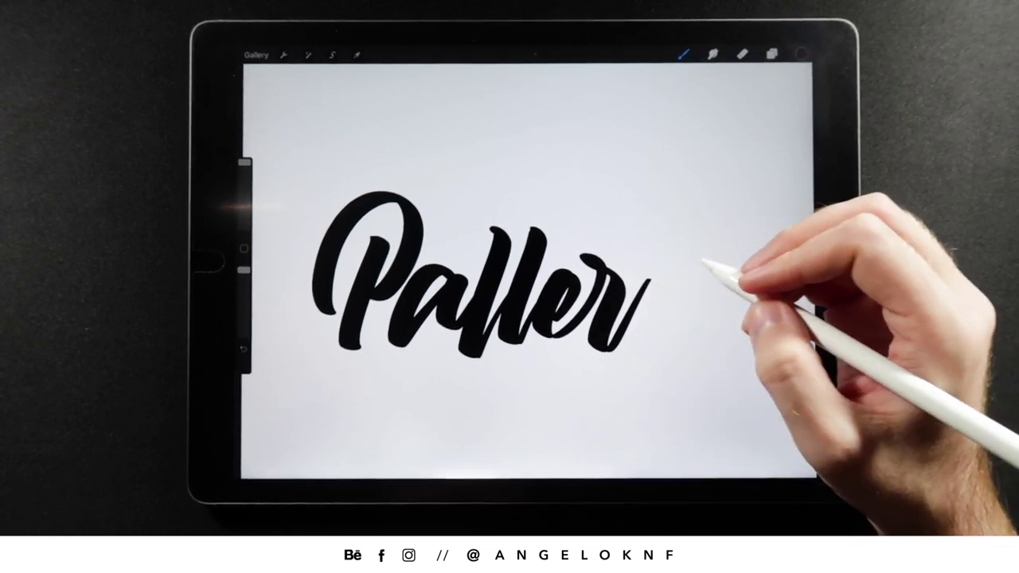
left_click_drag(661, 270, 680, 328)
left_click_drag(490, 235, 593, 239)
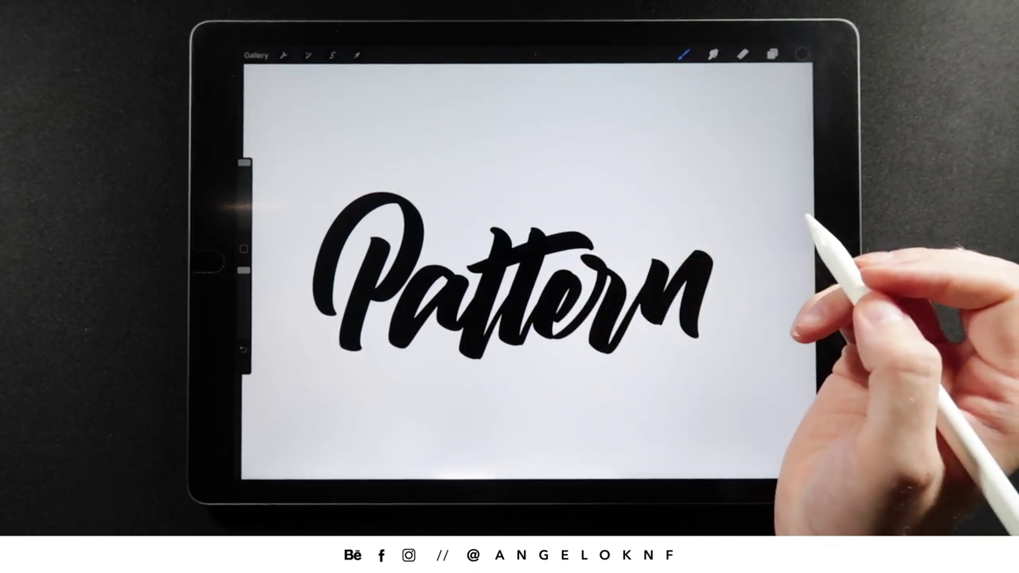
left_click_drag(360, 386, 637, 358)
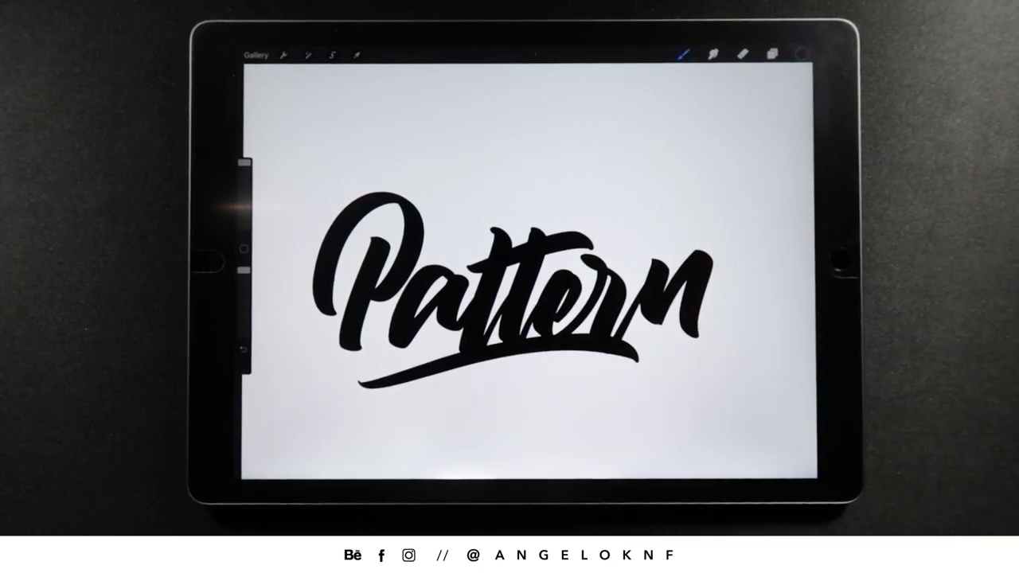
scroll(557, 319, "up", 5)
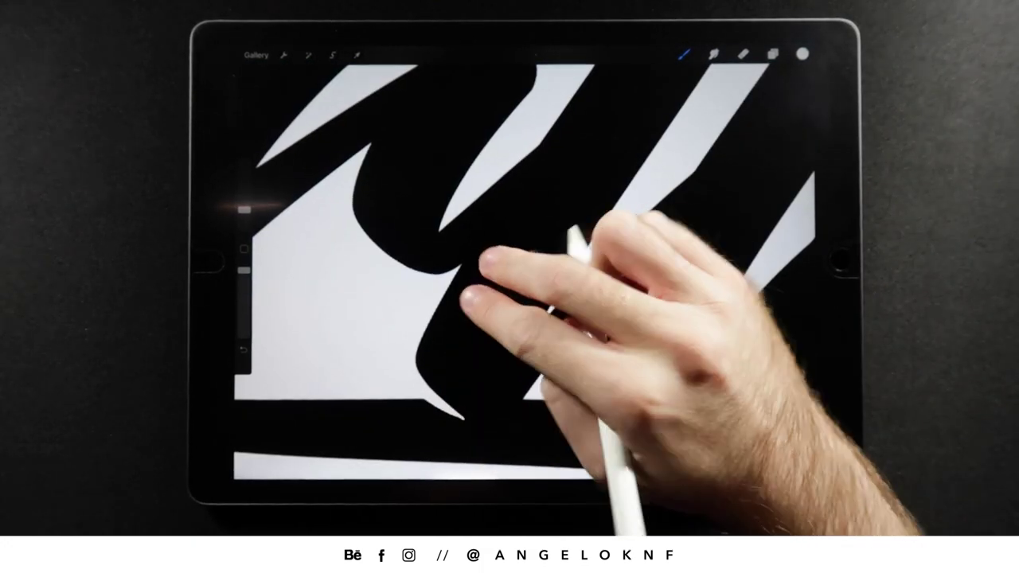
scroll(557, 334, "down", 5)
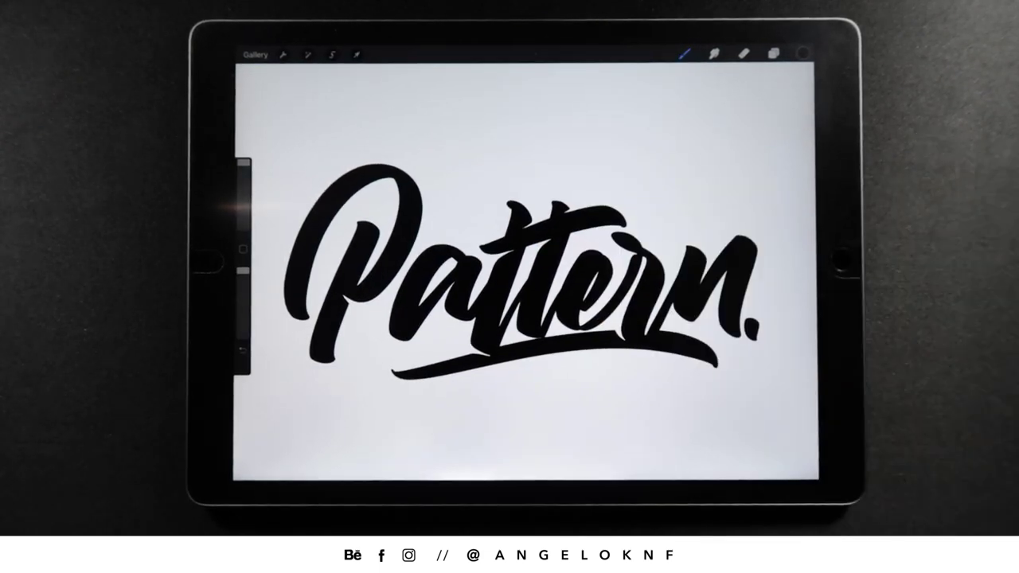
Export the lettering from Procreate and create a new 2000 × 1200 px Illustrator document.
left_click(282, 54)
left_click(340, 134)
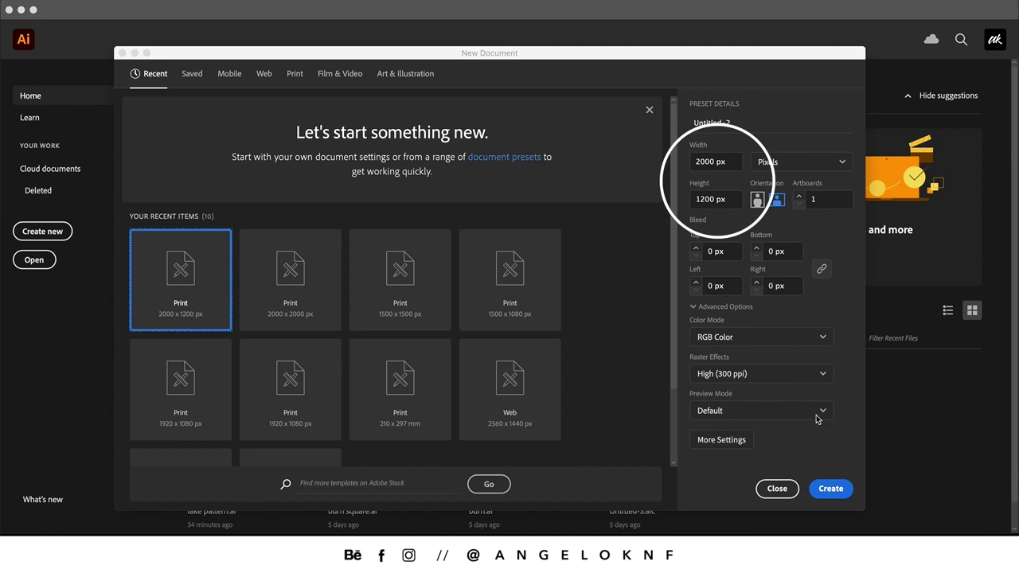
left_click(830, 485)
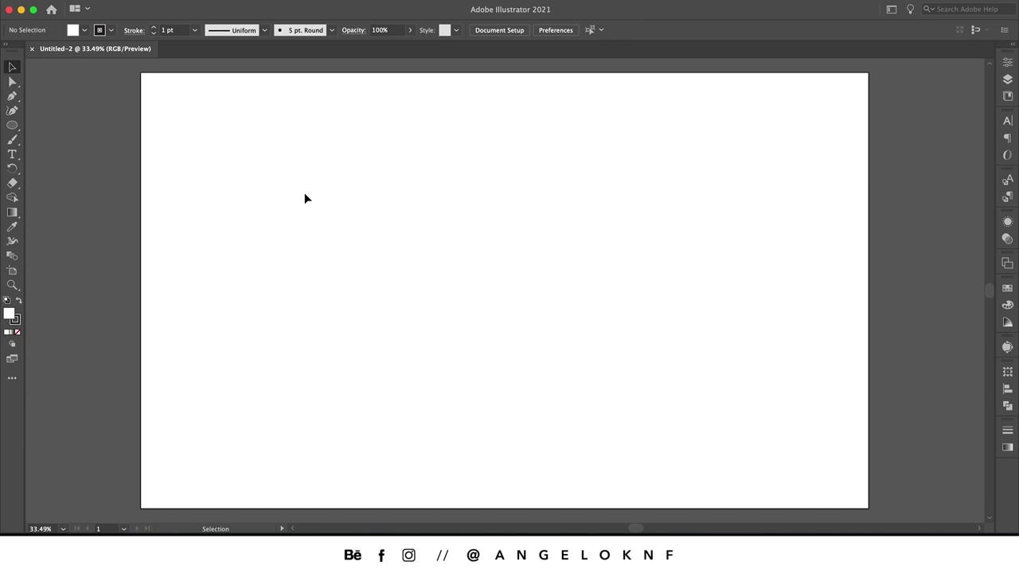
Draw a 200 px circle on the artboard with the Ellipse tool.
left_click(12, 125)
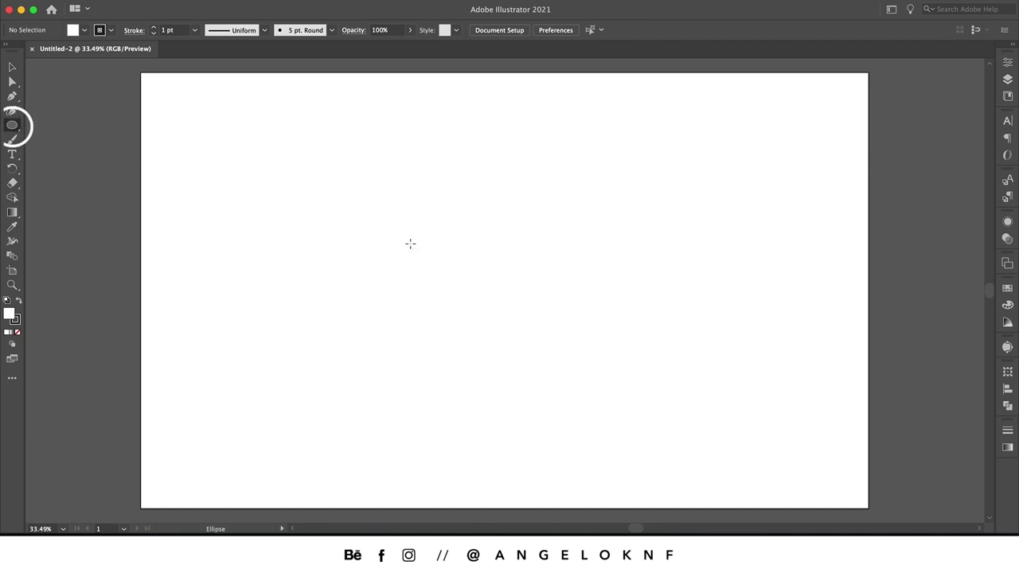
left_click(341, 221)
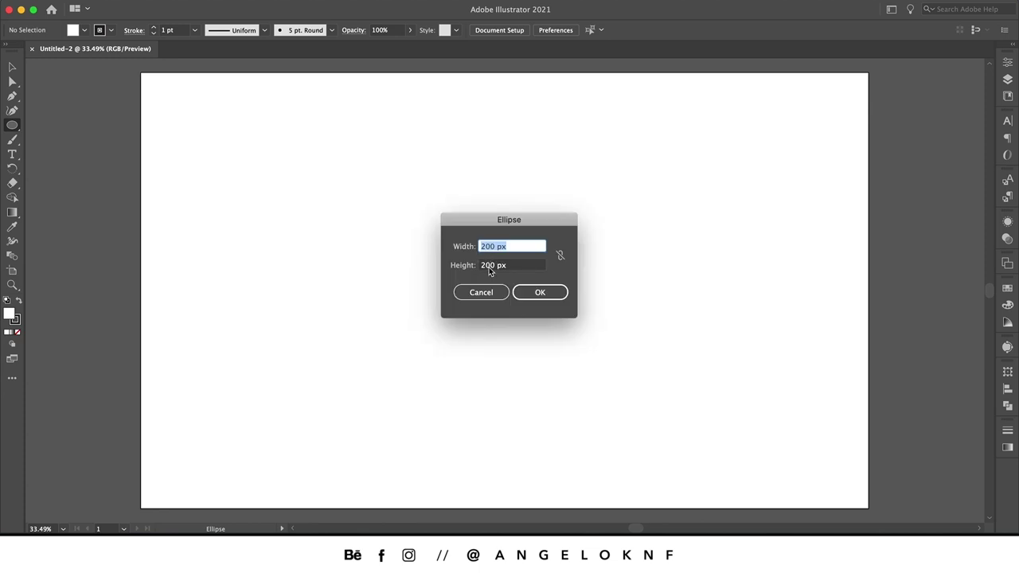
left_click(530, 291)
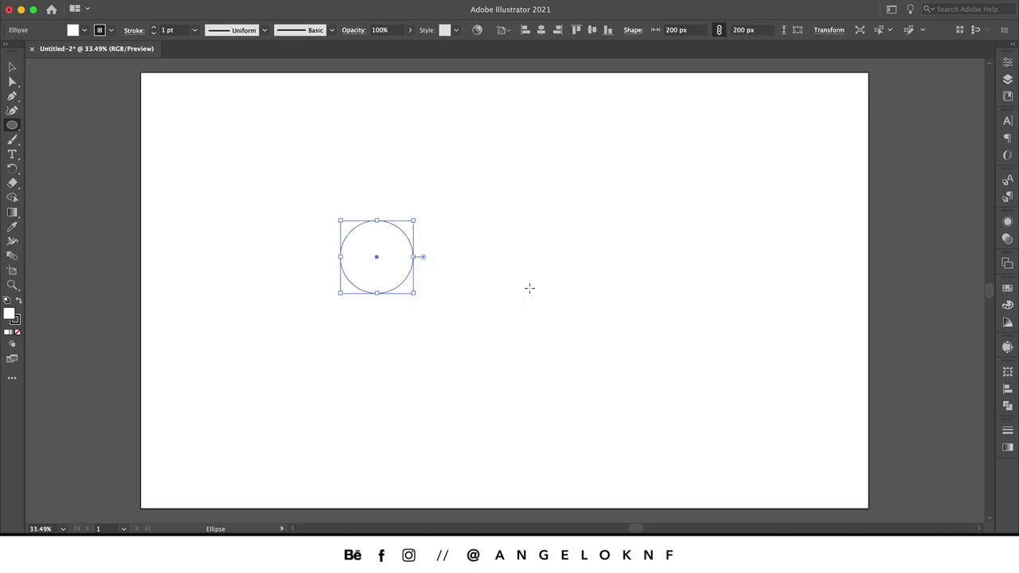
Fill the circle with teal and set its stroke weight to 10 pt.
left_click(84, 32)
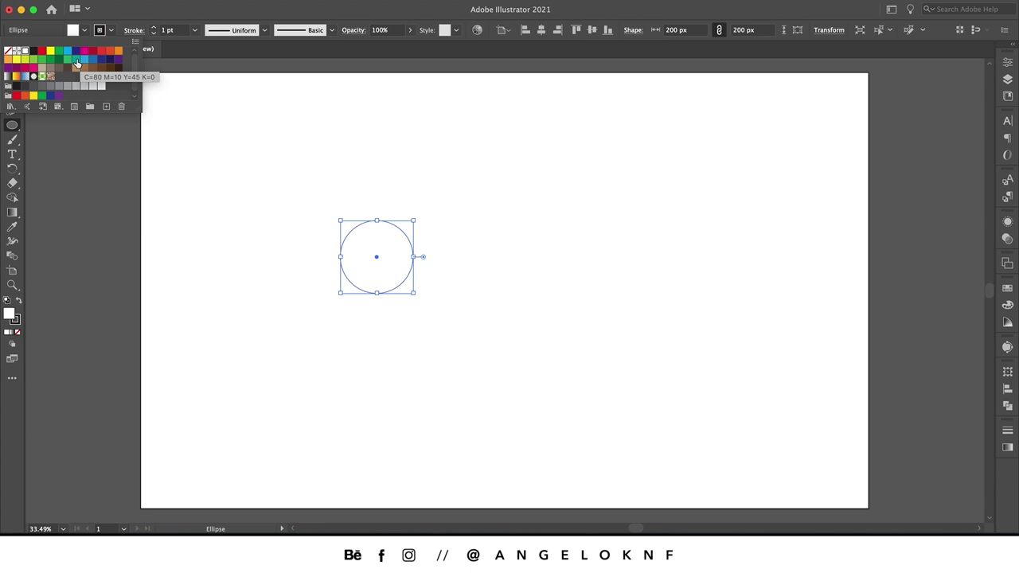
left_click(76, 63)
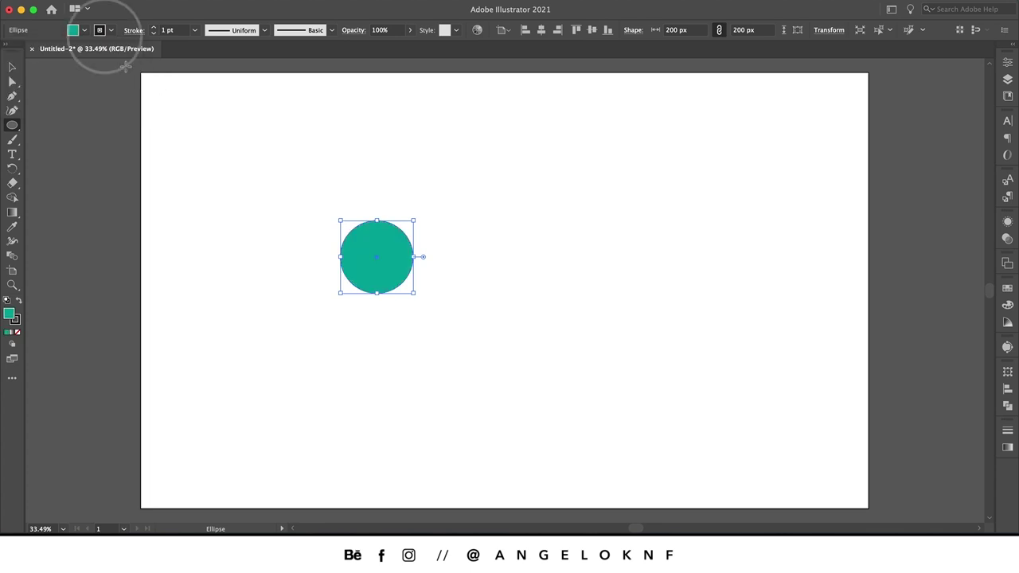
left_click(132, 30)
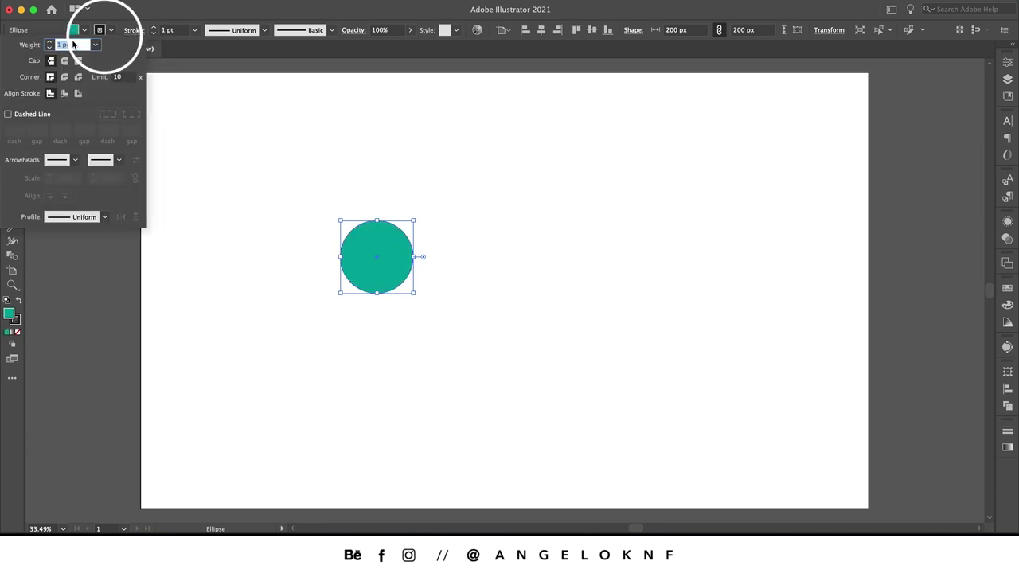
type("10")
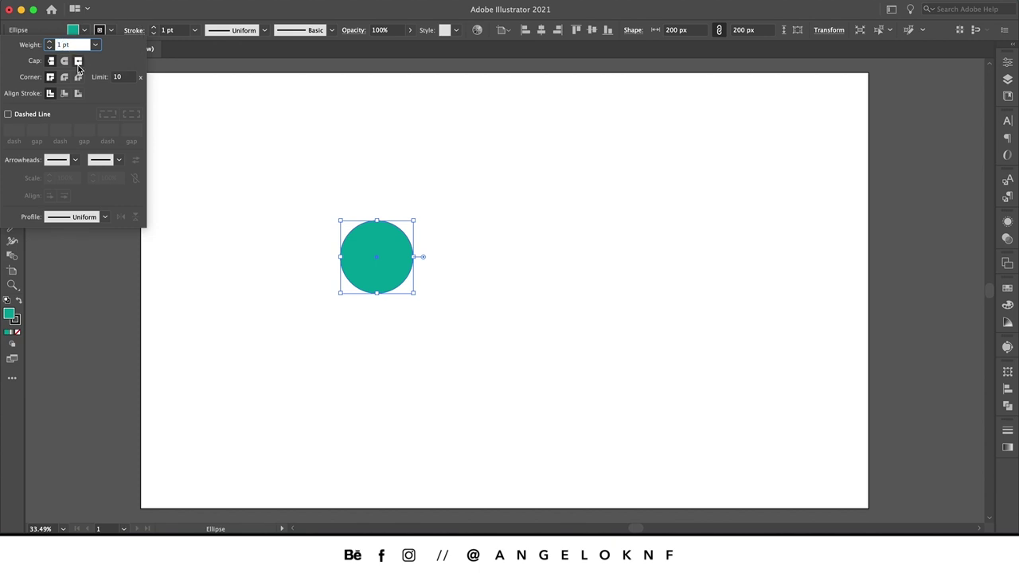
key("Return")
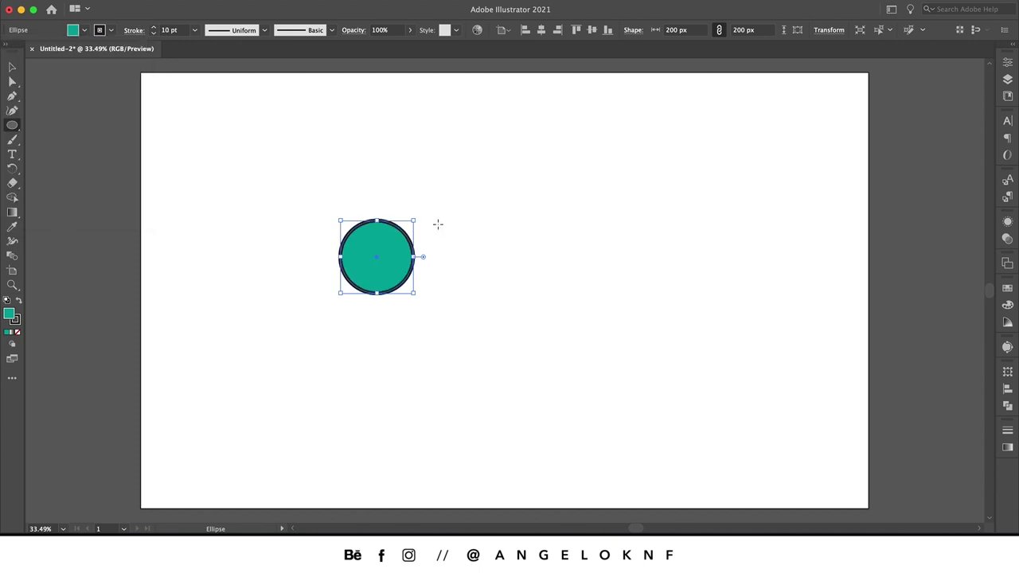
Make a uniform 10% scaled copy of the circle at its centre, then deselect.
right_click(437, 225)
mouse_move(504, 429)
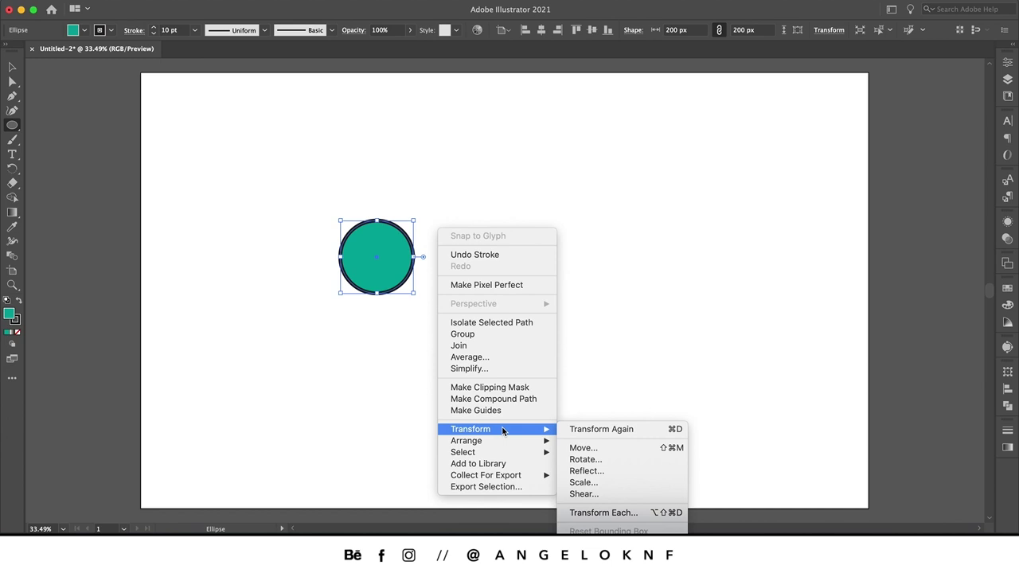
left_click(585, 482)
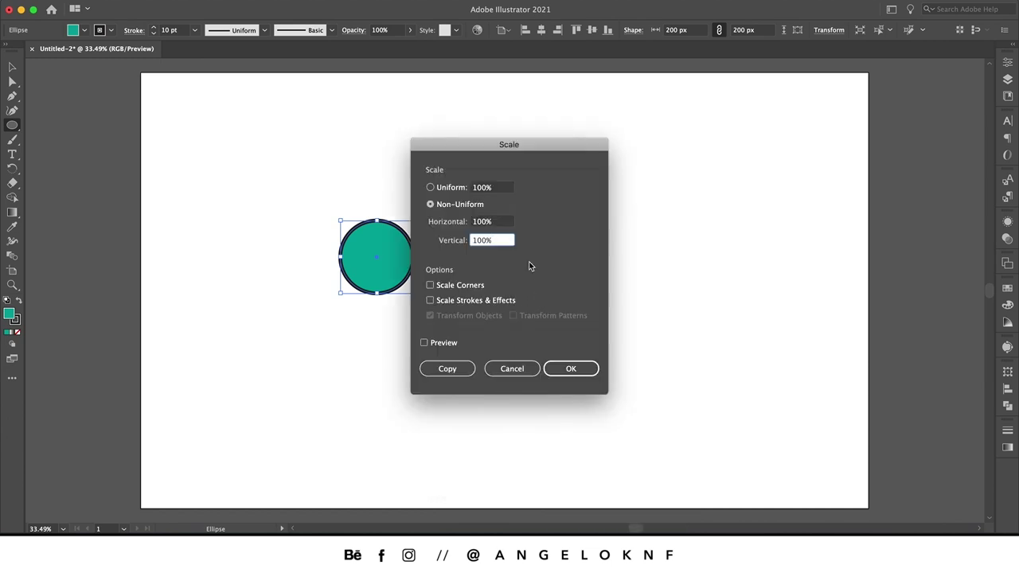
left_click(482, 187)
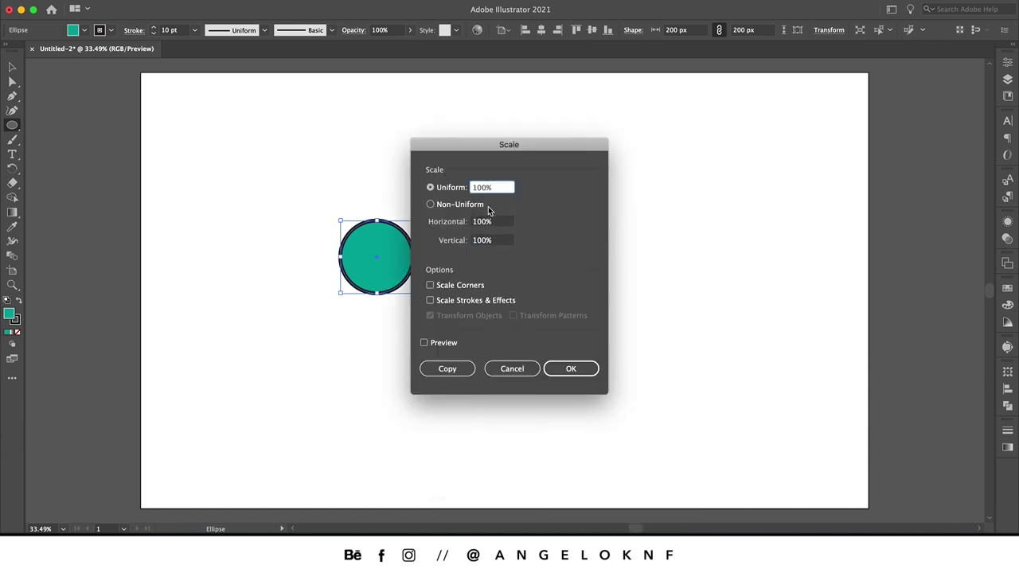
left_click(454, 371)
key("super+shift+a")
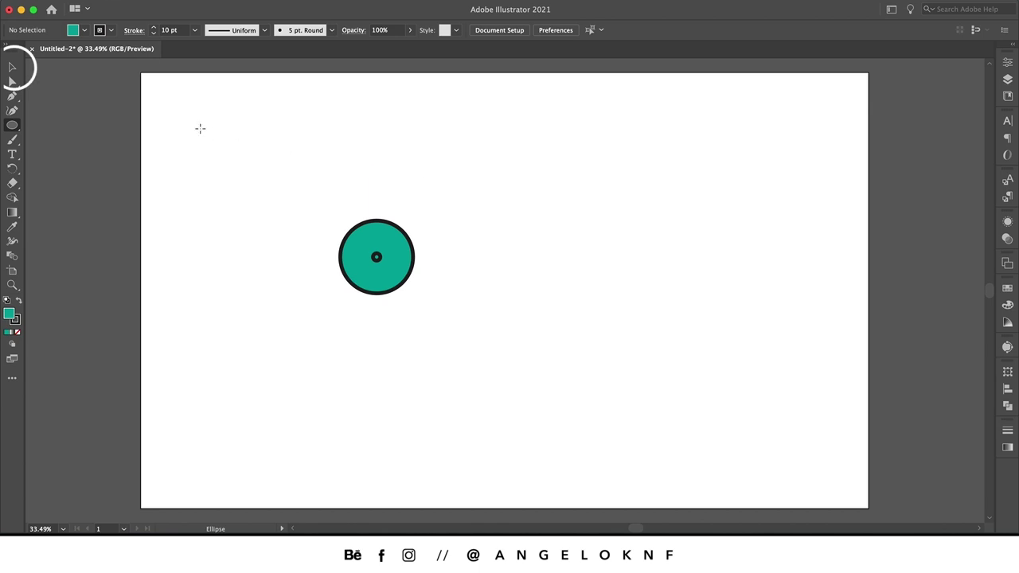
Select the large and tiny circles together and make a blend of them.
left_click(12, 67)
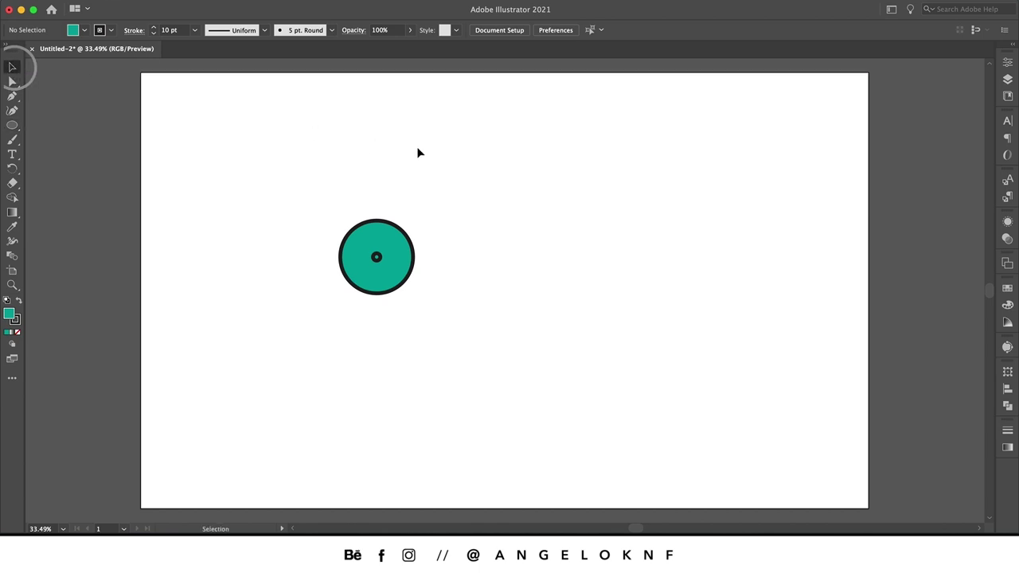
left_click_drag(450, 173, 309, 328)
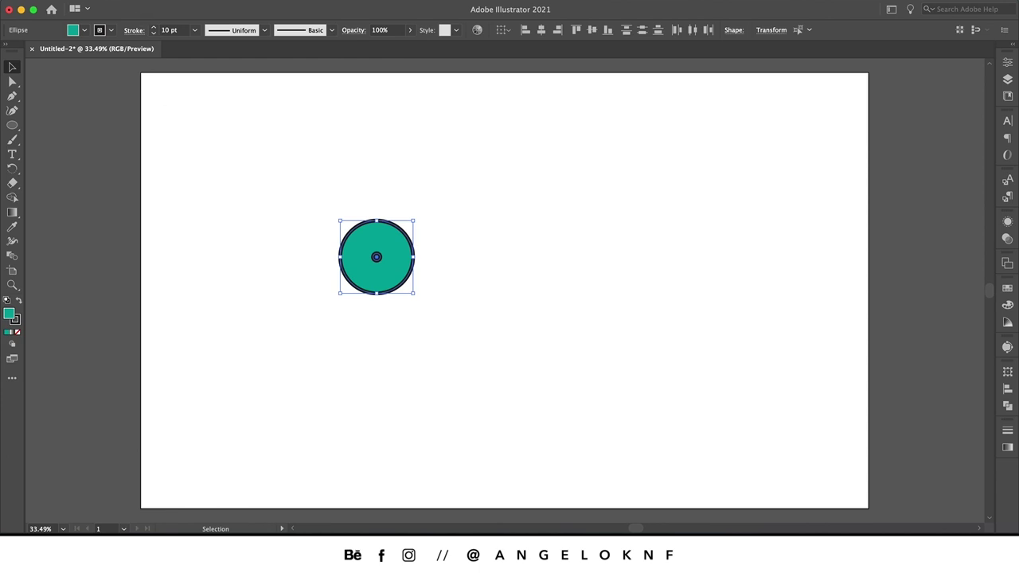
left_click(156, 2)
mouse_move(198, 296)
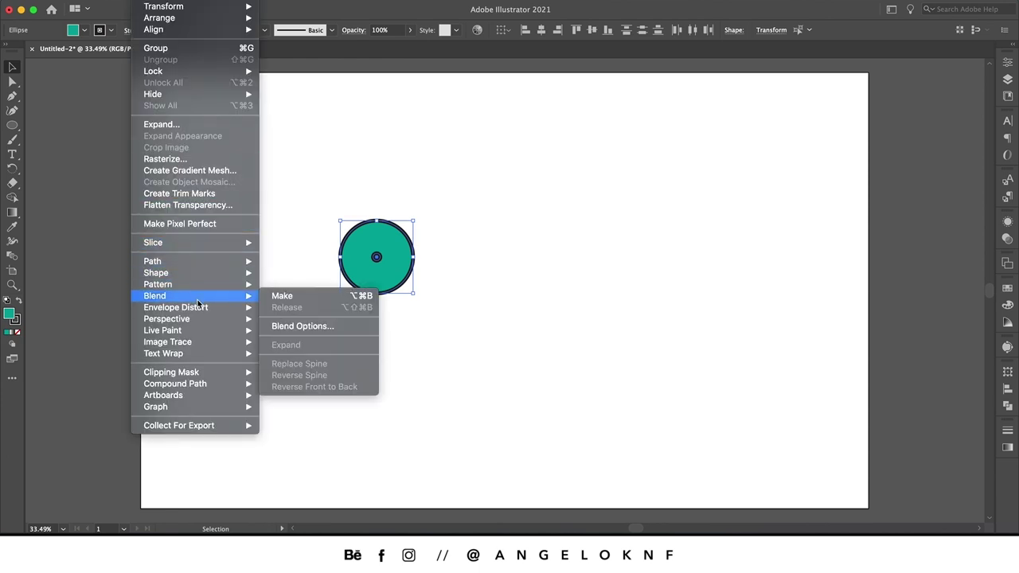
left_click(283, 296)
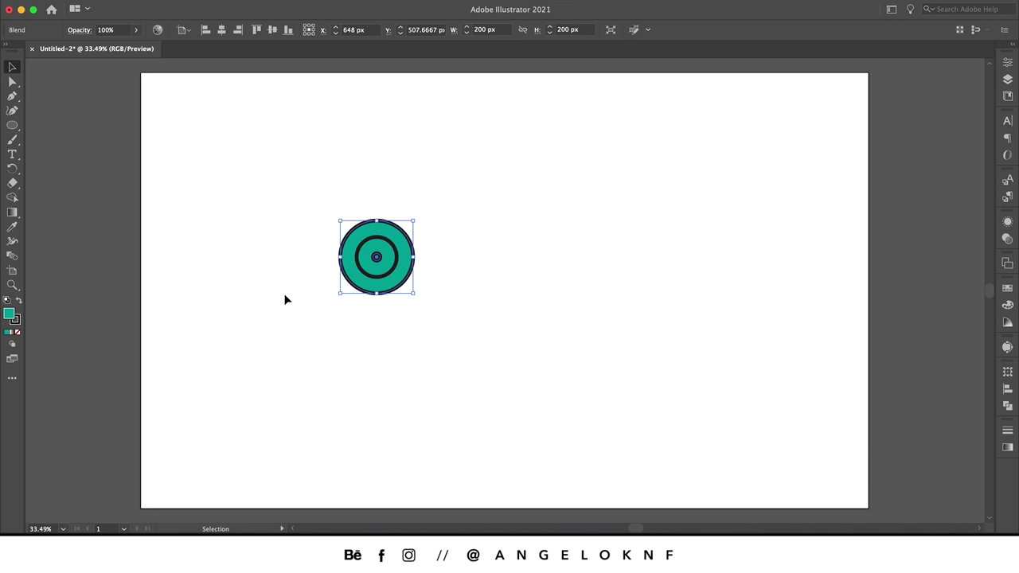
Set the blend's spacing to Specified Steps with 3 steps.
left_click(155, 1)
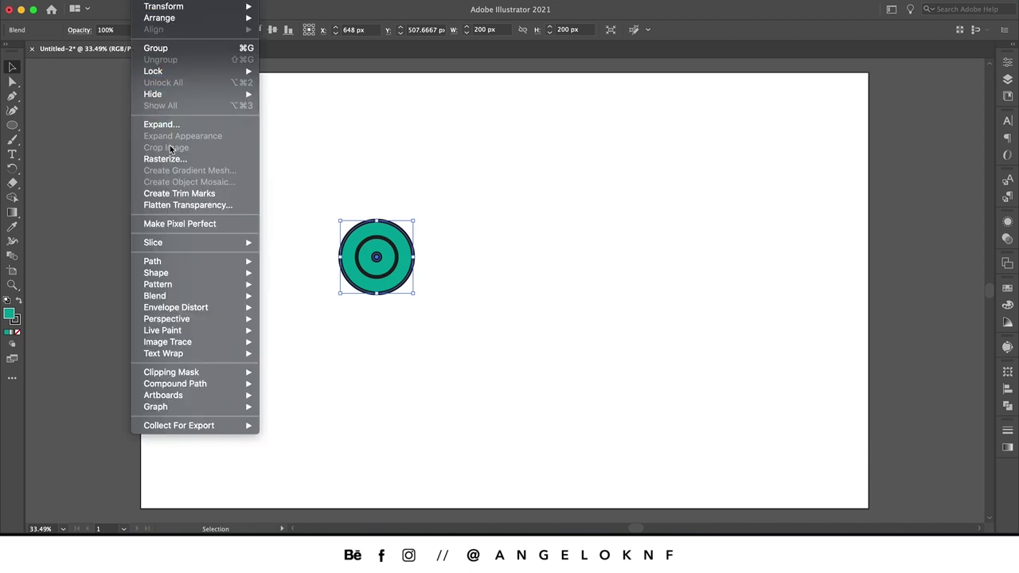
mouse_move(203, 300)
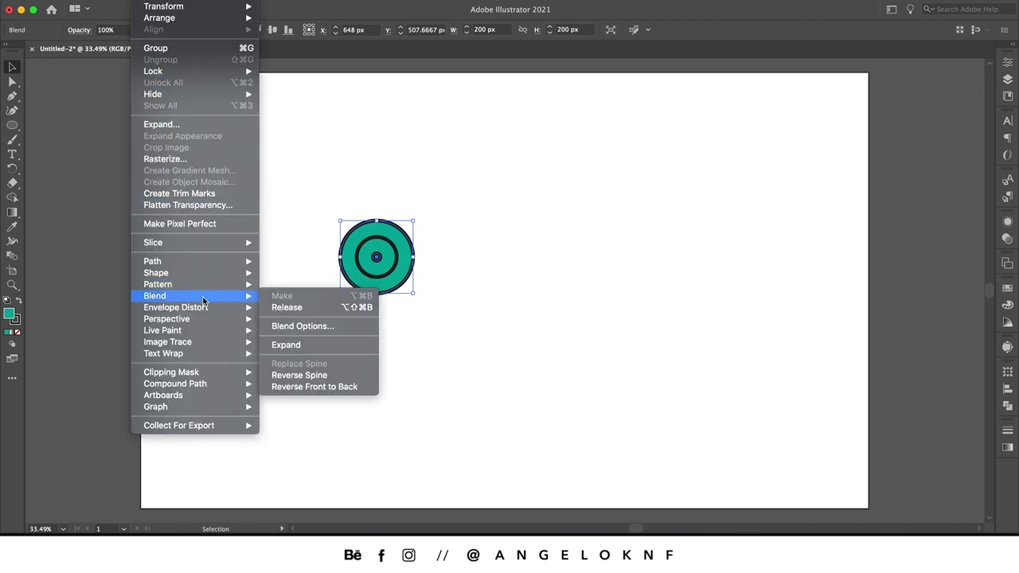
left_click(299, 325)
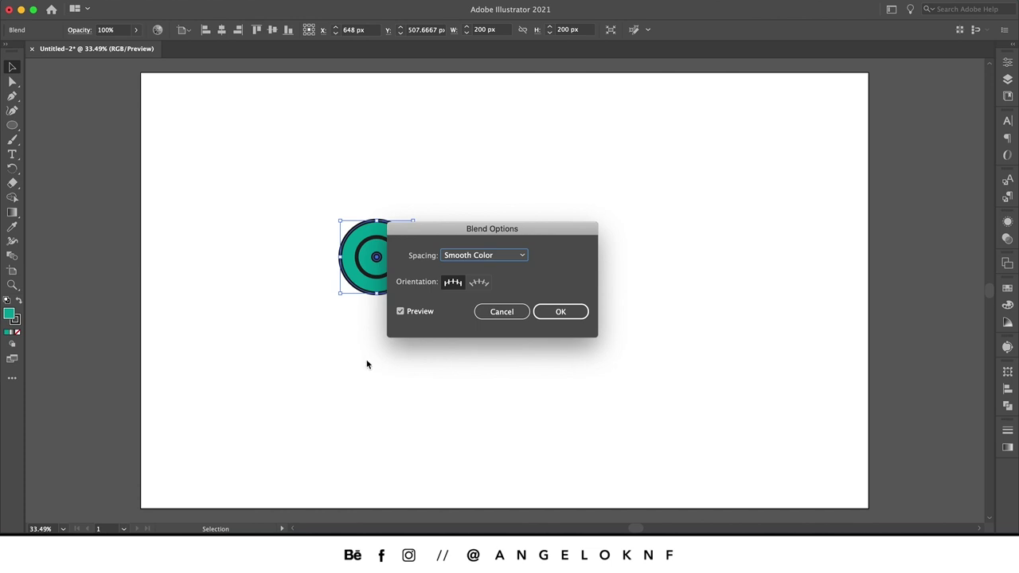
left_click(522, 256)
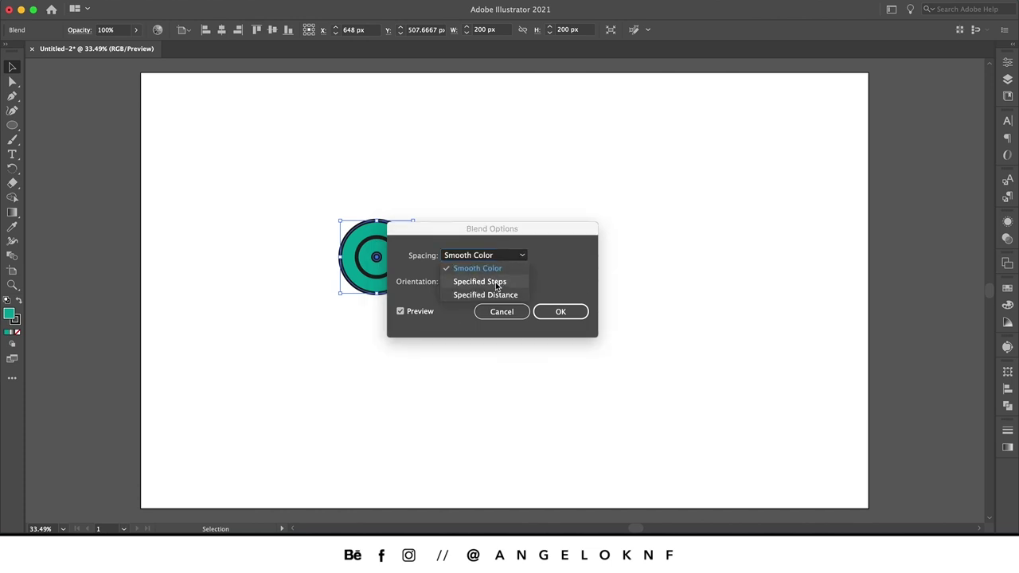
left_click(499, 283)
left_click(552, 255)
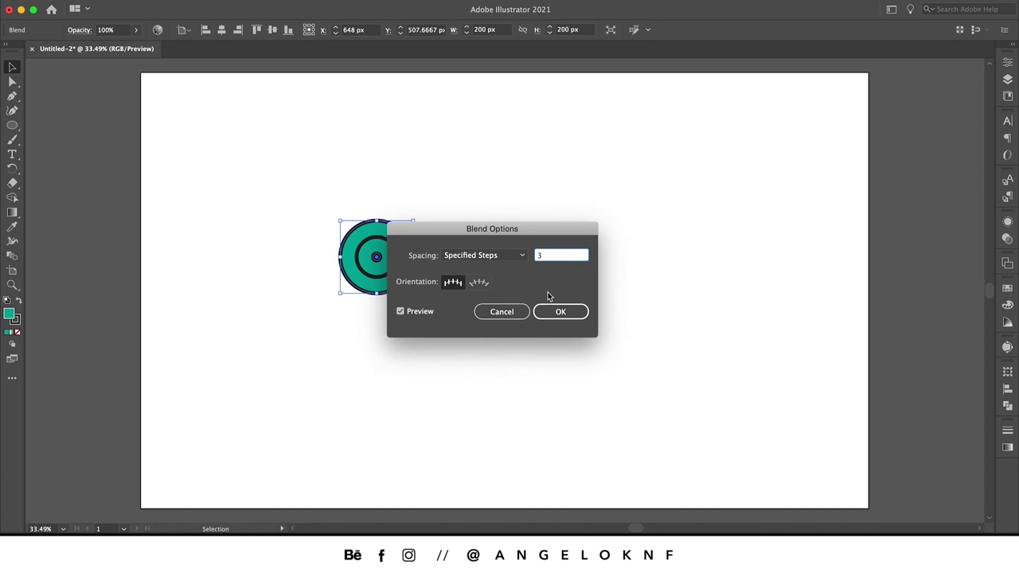
left_click(557, 312)
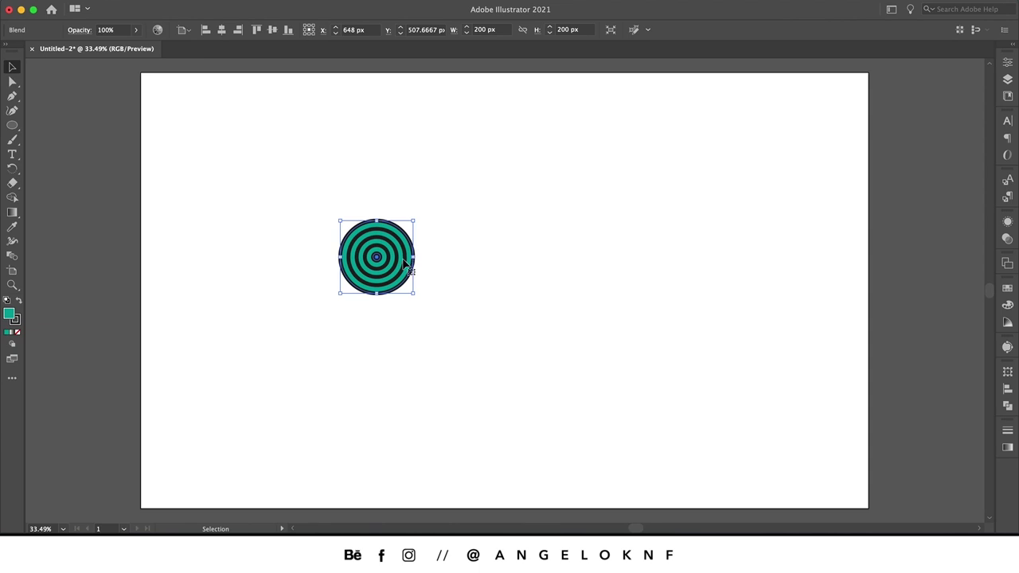
Move the ring circle to the artboard's bottom-left corner and add a Transform effect.
left_click_drag(404, 264, 169, 515)
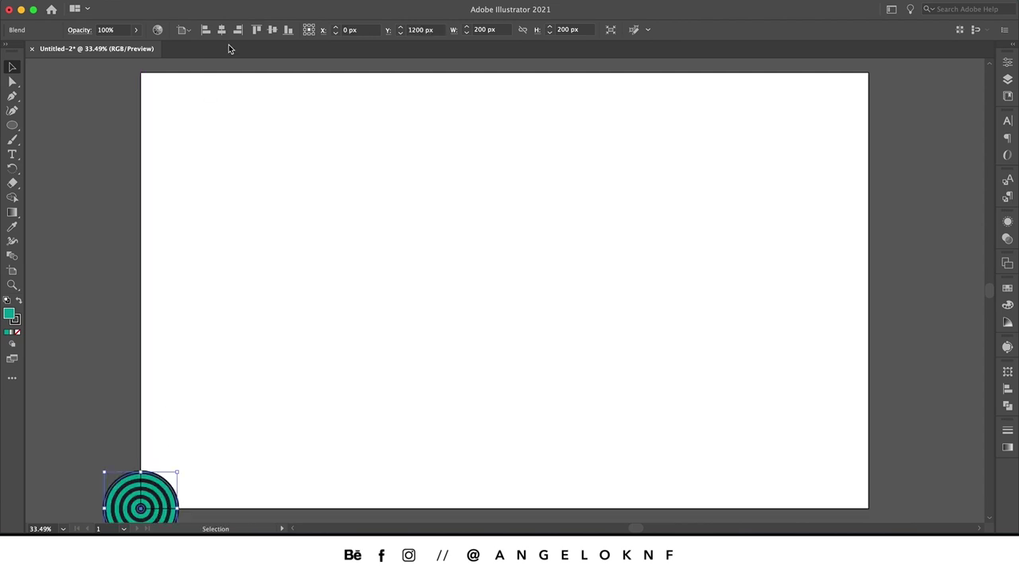
left_click(251, 0)
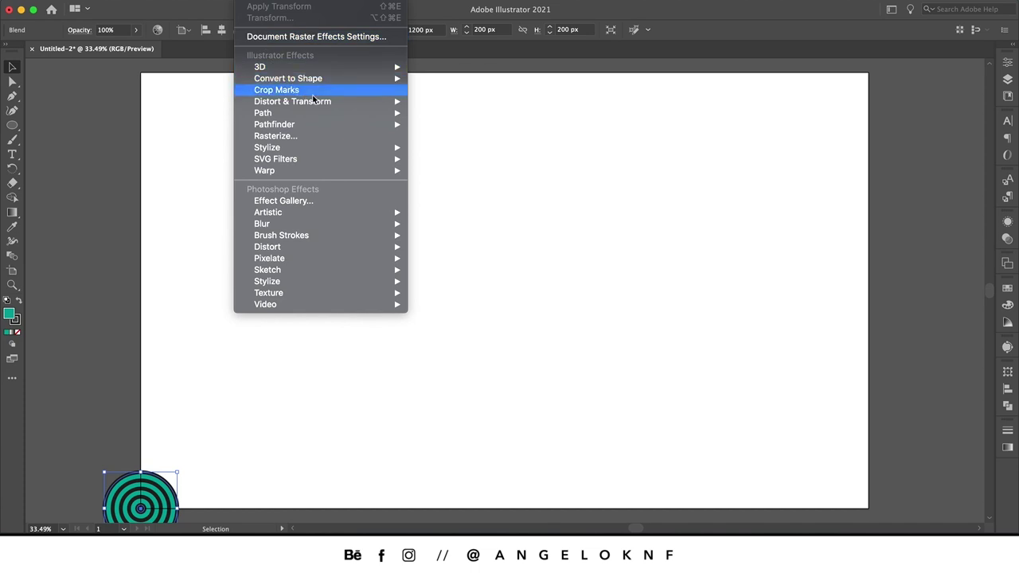
mouse_move(329, 103)
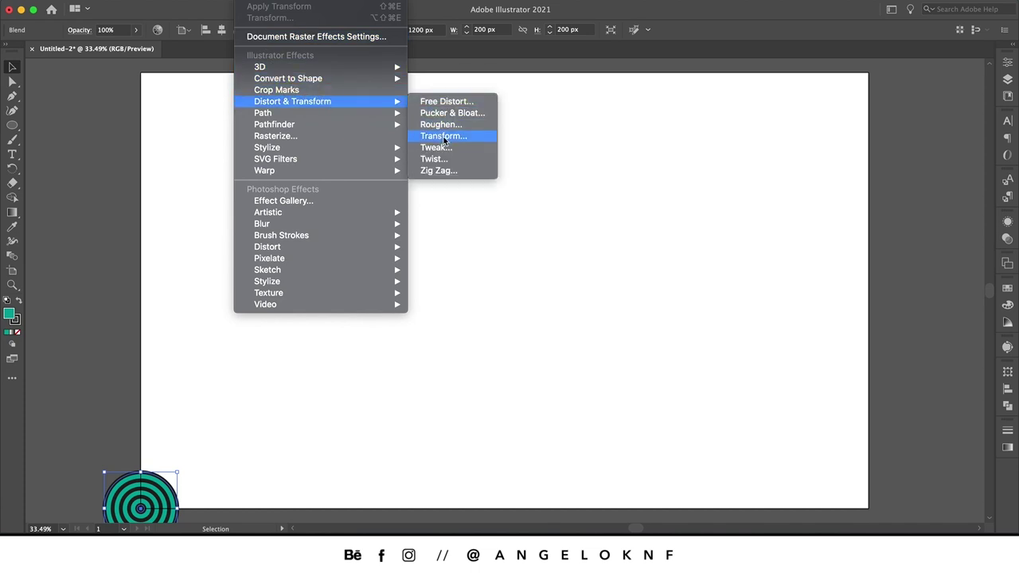
left_click(442, 135)
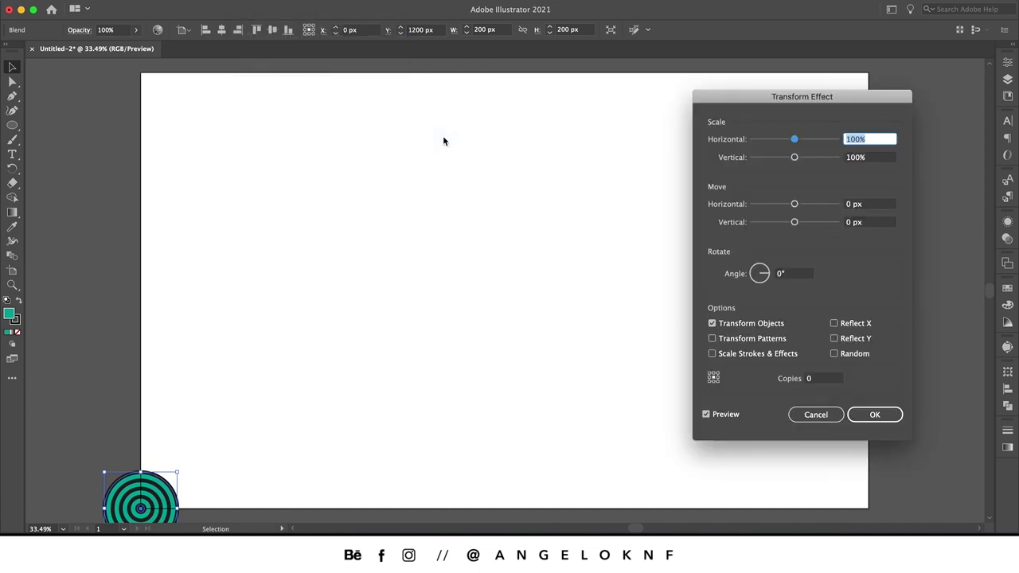
left_click_drag(723, 98, 346, 124)
Set the Transform effect to move -100 px horizontally and vertically, reflect X, with 12 copies.
left_click(489, 230)
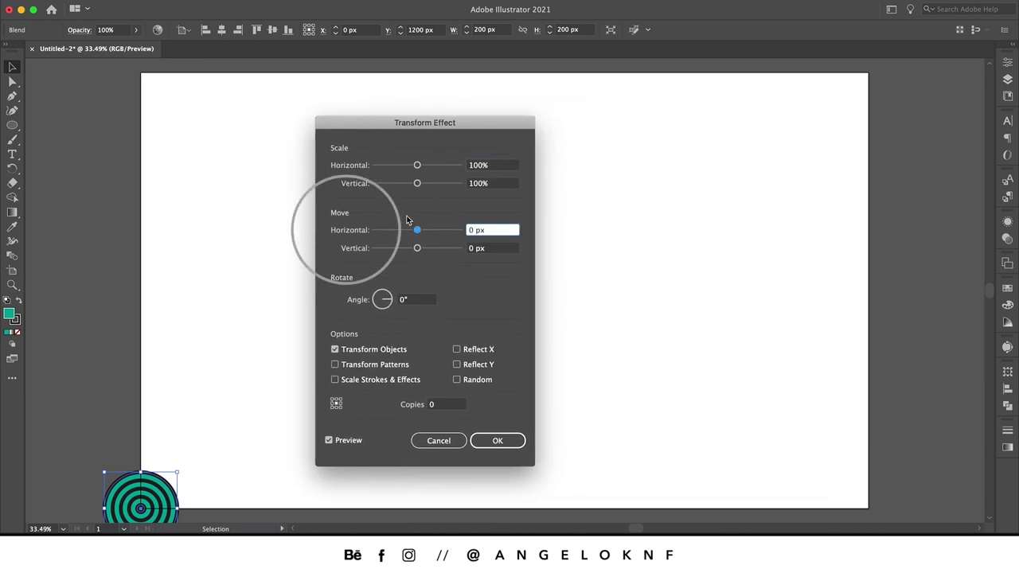
left_click_drag(416, 230, 355, 234)
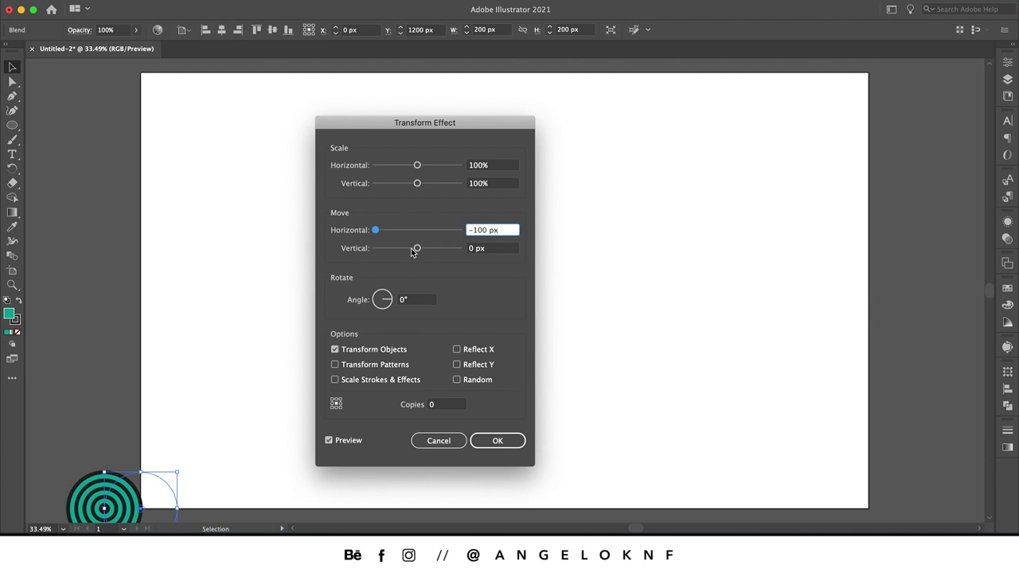
left_click_drag(414, 249, 356, 255)
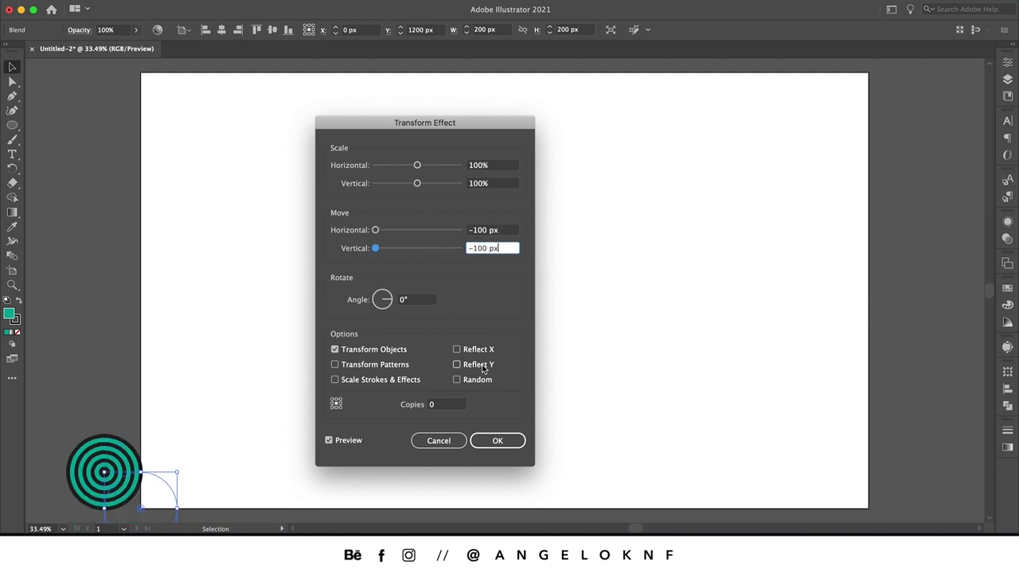
left_click(457, 350)
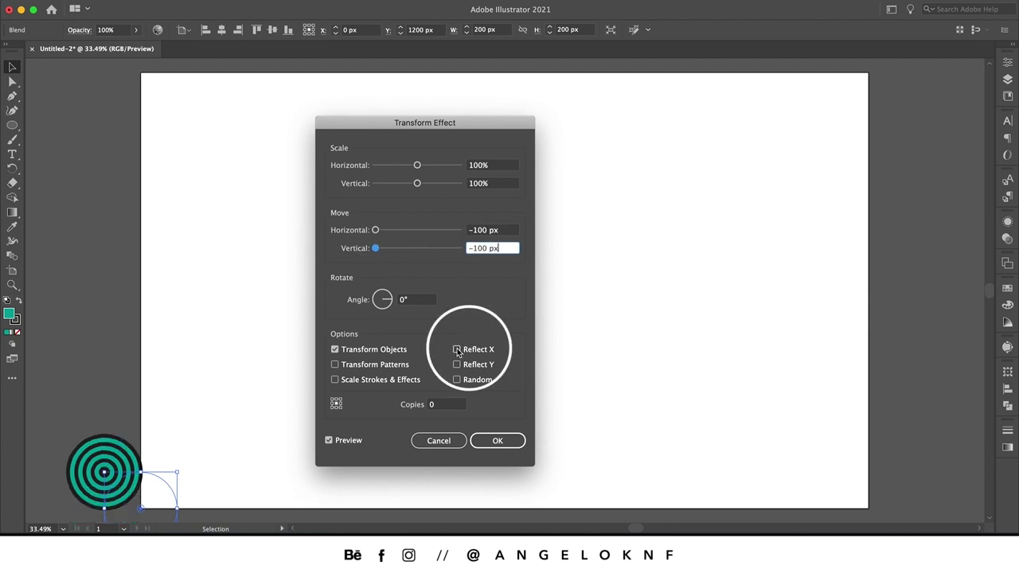
left_click(444, 404)
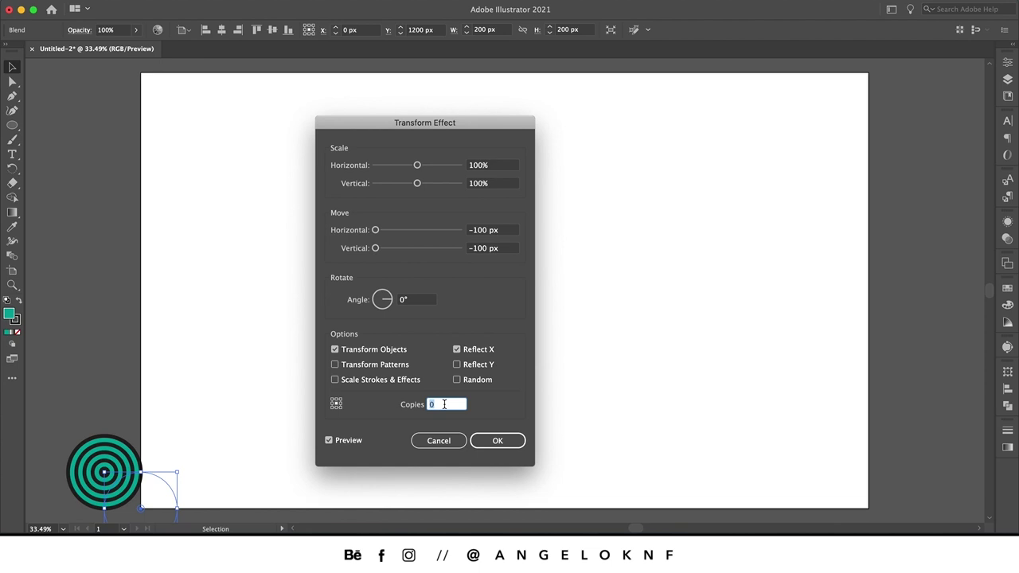
key("Up")
key("Up")
key("Up")
key("Up")
key("Up")
key("Up")
key("Up")
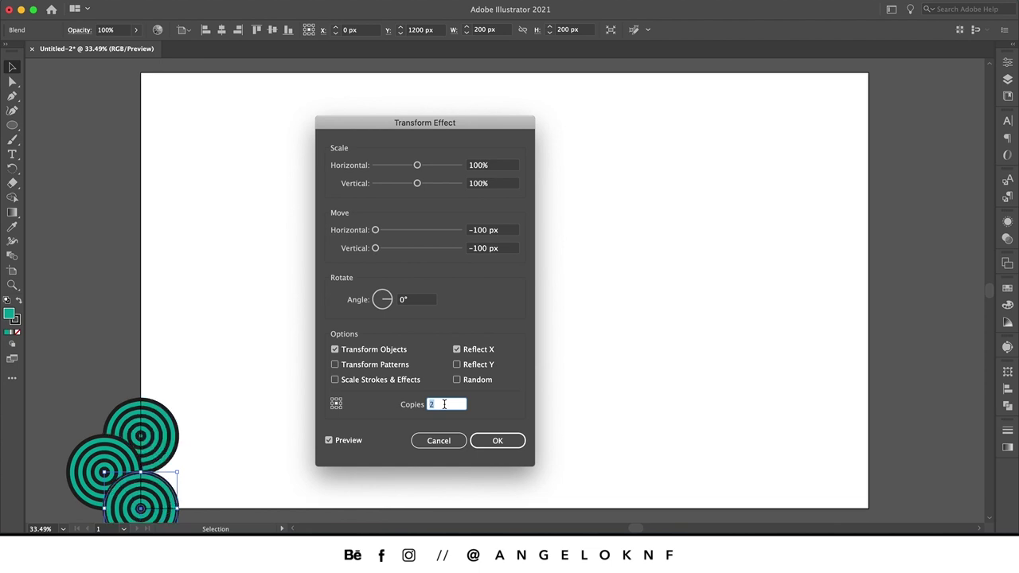
key("Up")
key("Up")
key("Up")
key("Up")
key("Up")
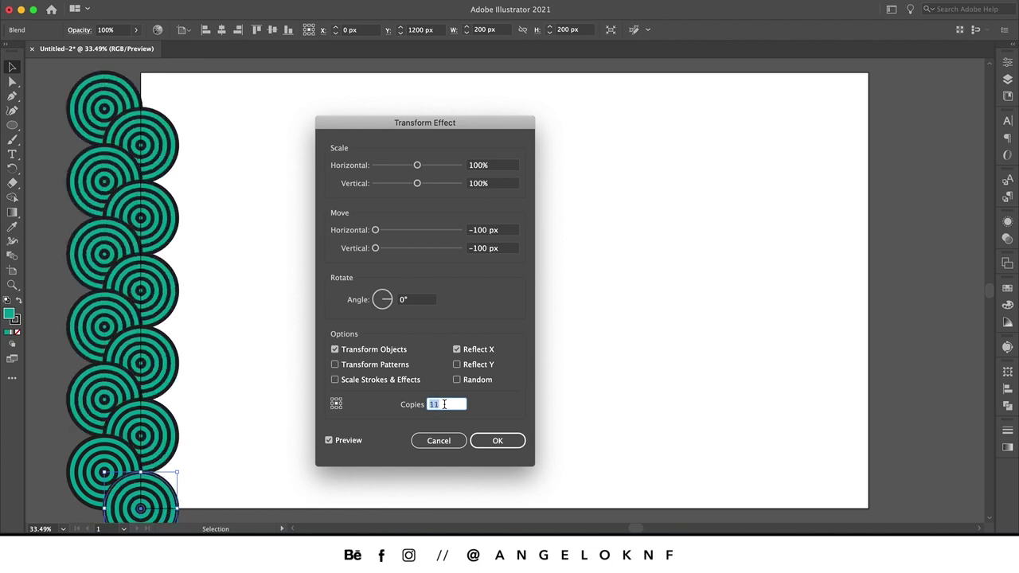
left_click(487, 442)
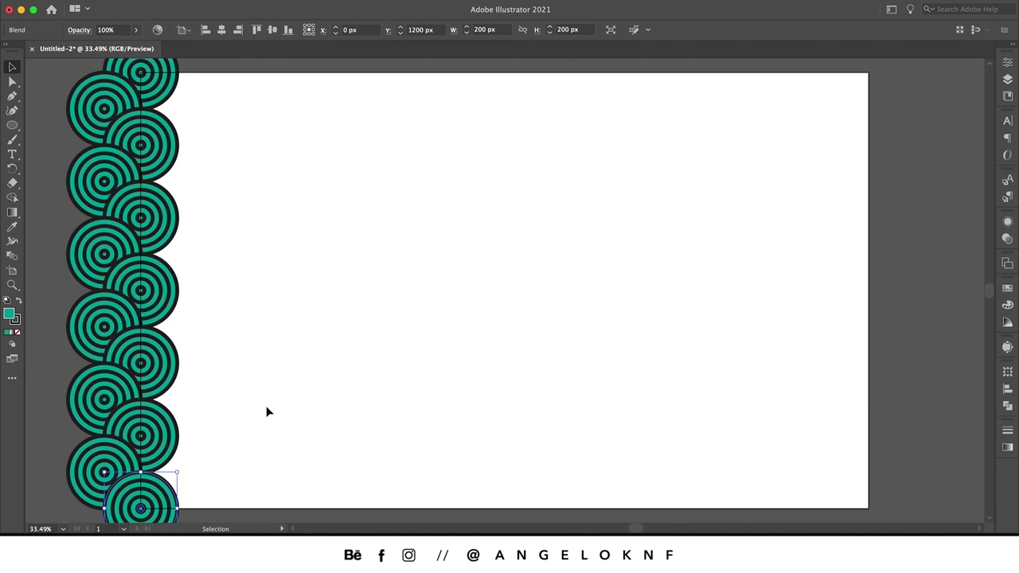
Copy the circle column 200 px right and push the blend's end circle out to X 2000 px.
left_click_drag(141, 509, 215, 510)
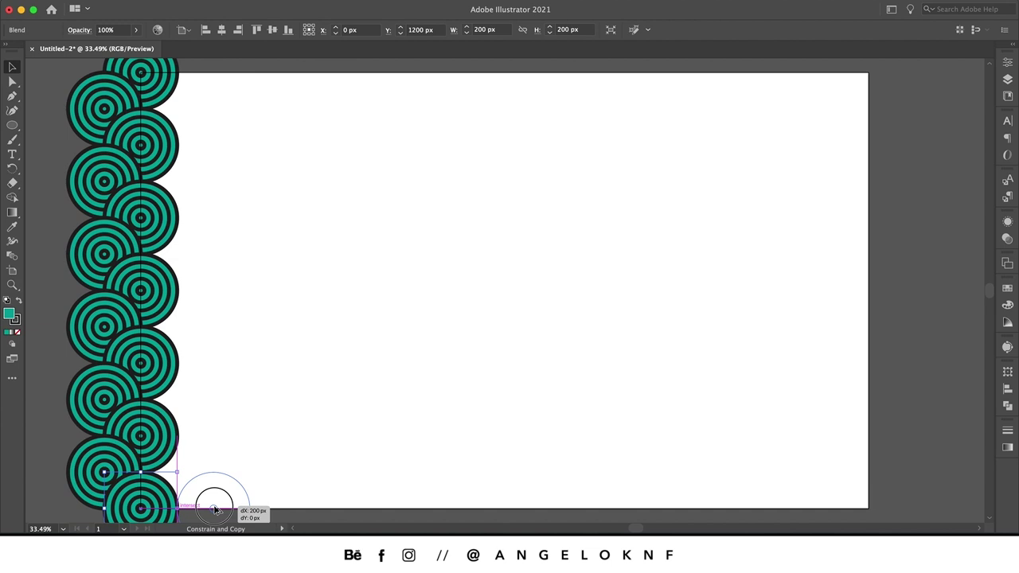
left_click_drag(215, 509, 214, 509)
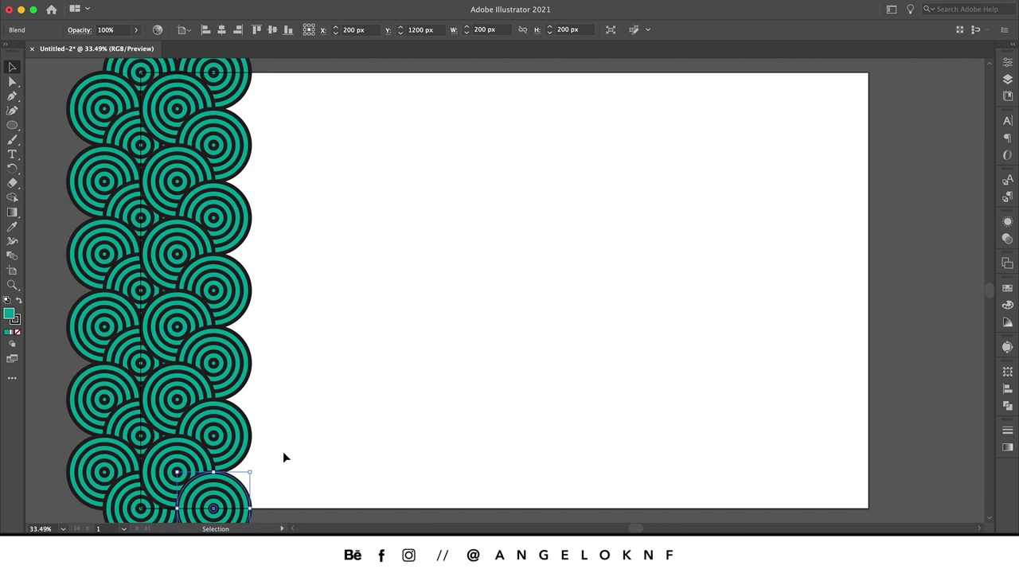
key("a")
key("super+d")
key("super+d")
key("super+d")
key("super+d")
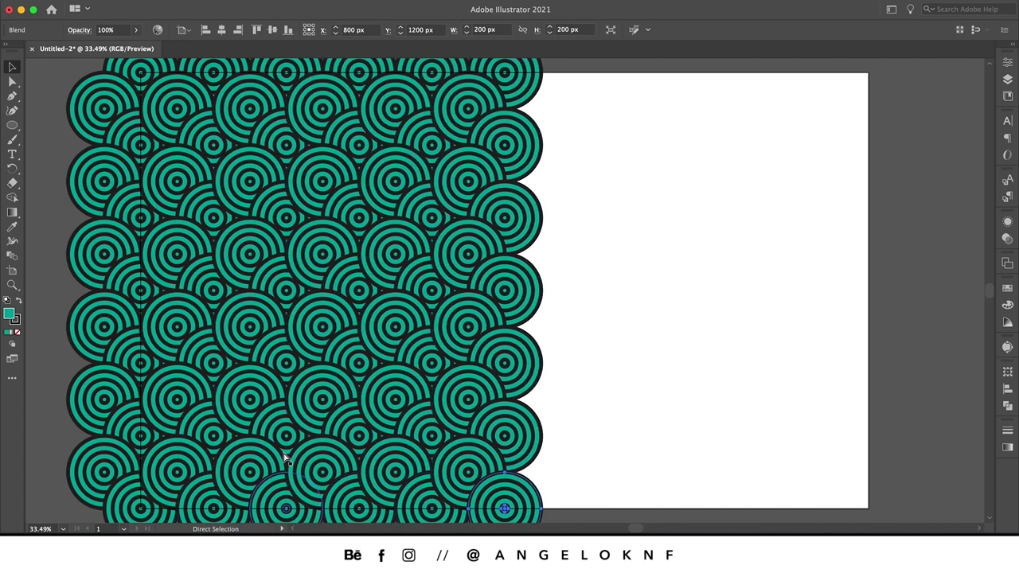
key("super+d")
key("super+d")
key("super+d")
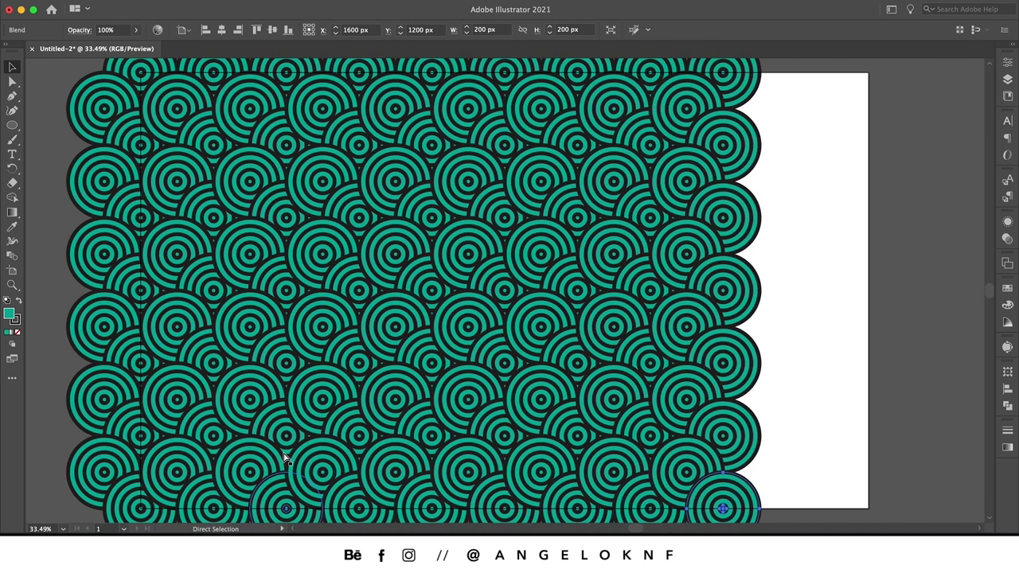
key("super+d")
key("super+d")
Marquee-select the bottom row of circles with the Selection tool.
key("v")
scroll(535, 279, "down", 3)
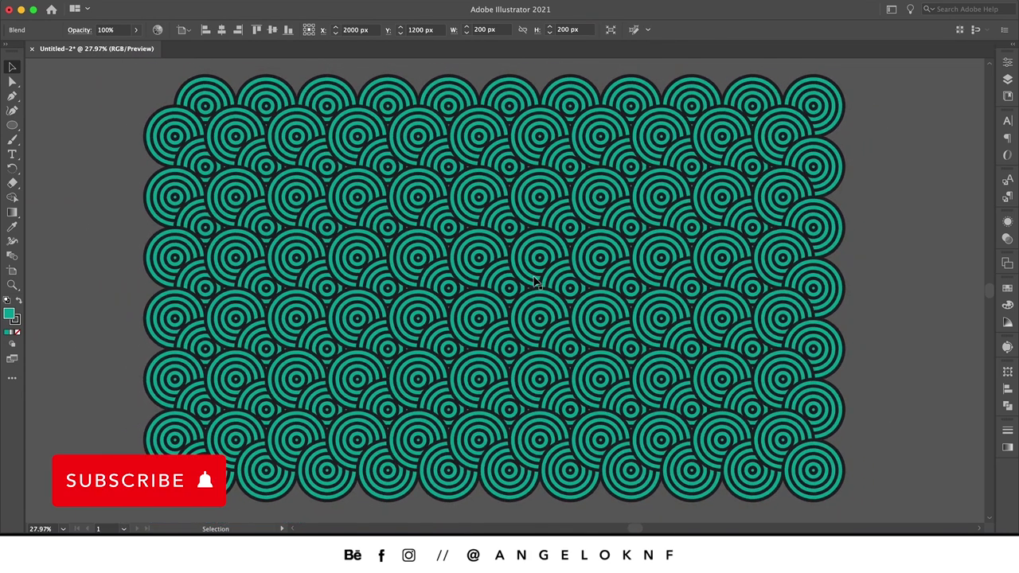
left_click_drag(886, 374, 115, 519)
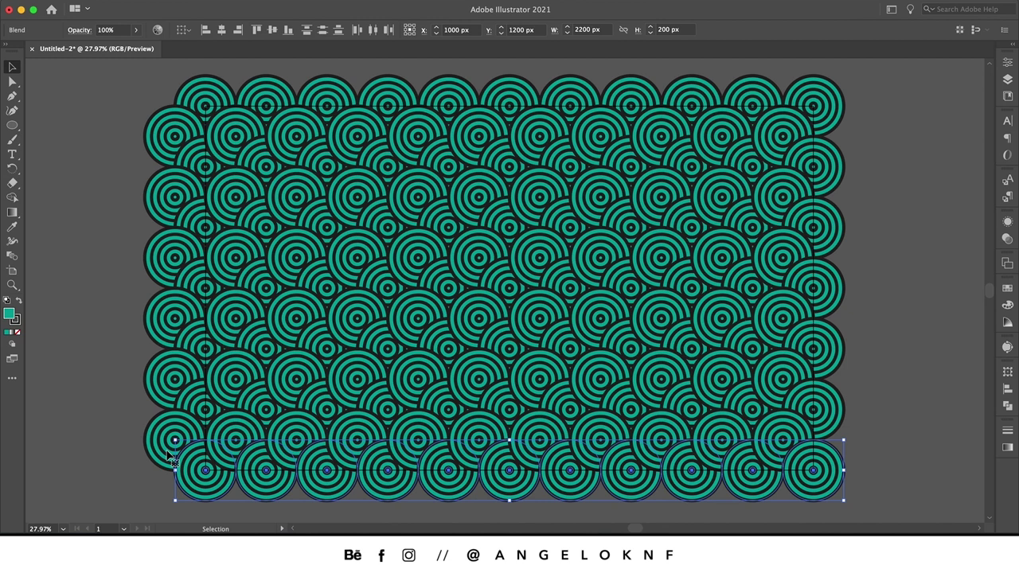
Group the selected bottom row via Object > Group, then lock that group under Layer 1.
left_click(148, 0)
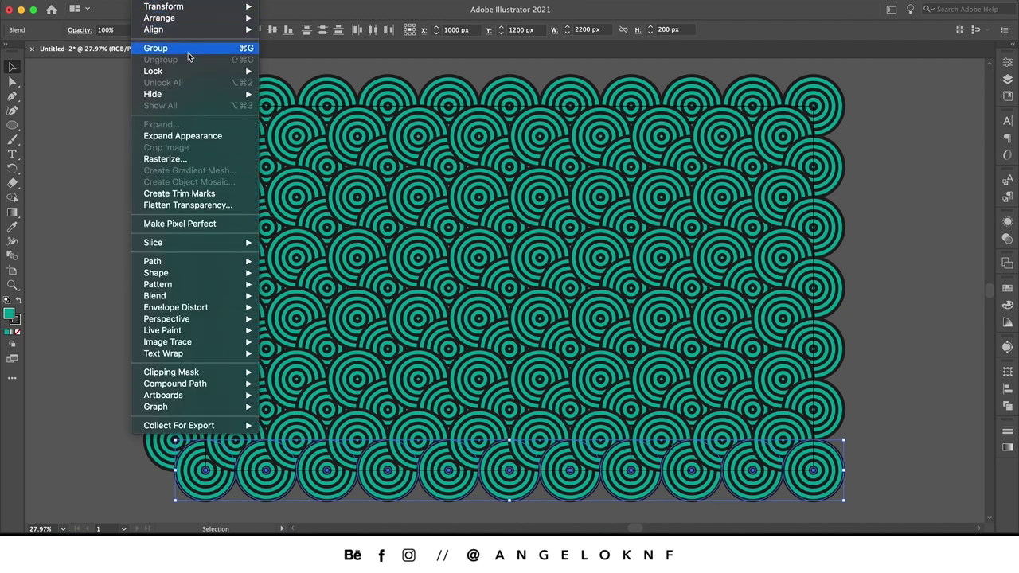
left_click(199, 47)
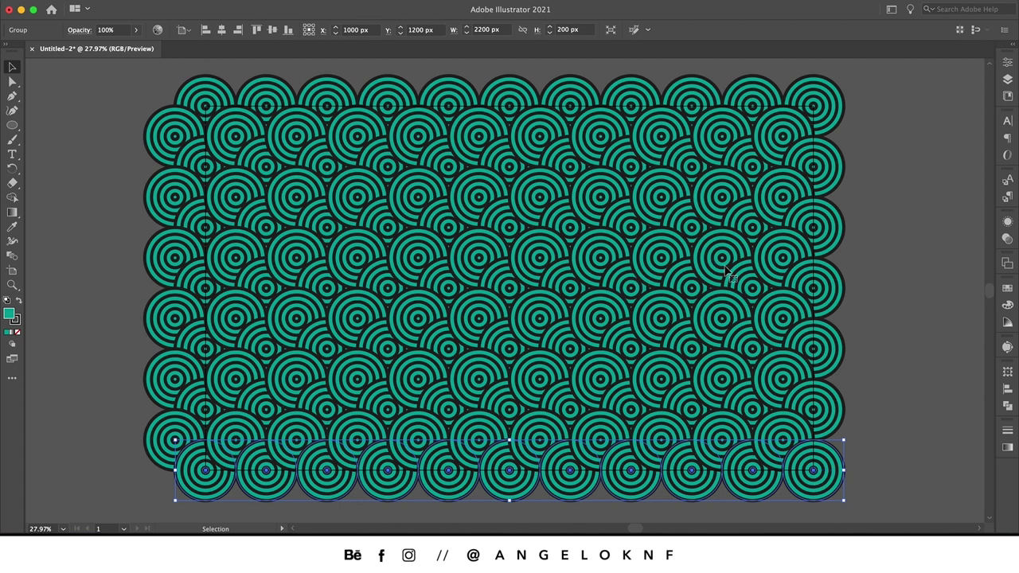
left_click(1001, 80)
left_click(881, 77)
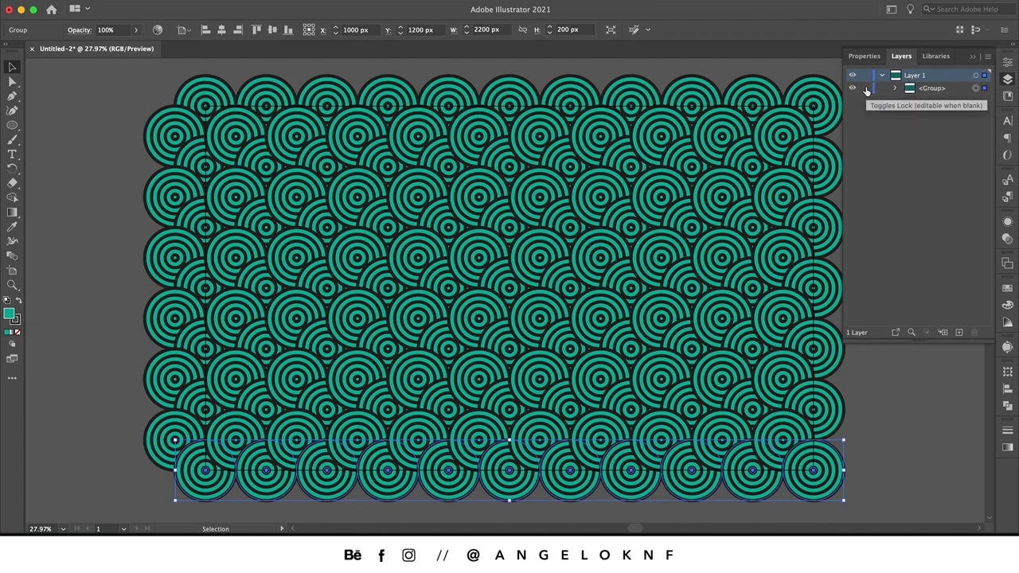
left_click(866, 90)
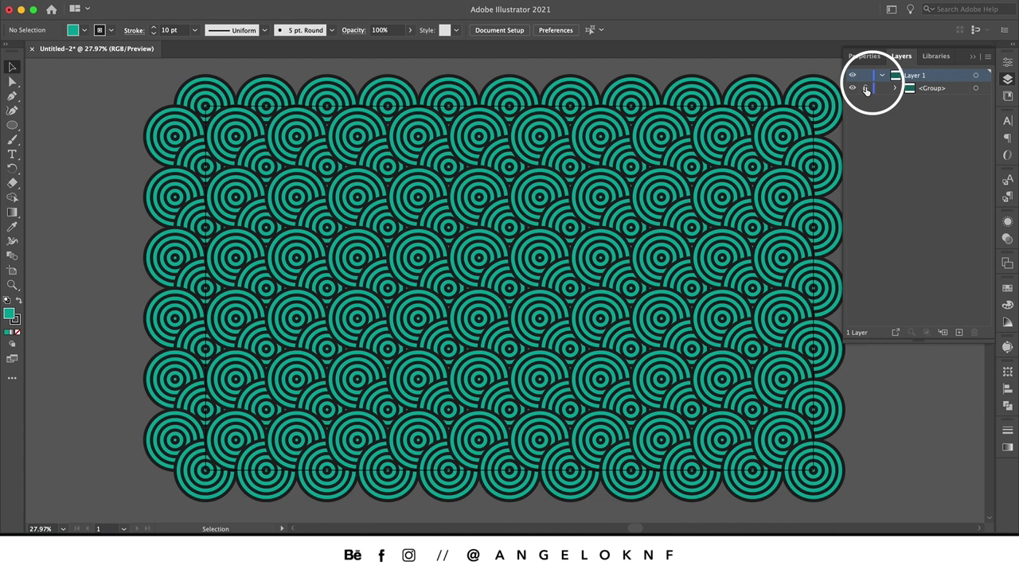
left_click(879, 236)
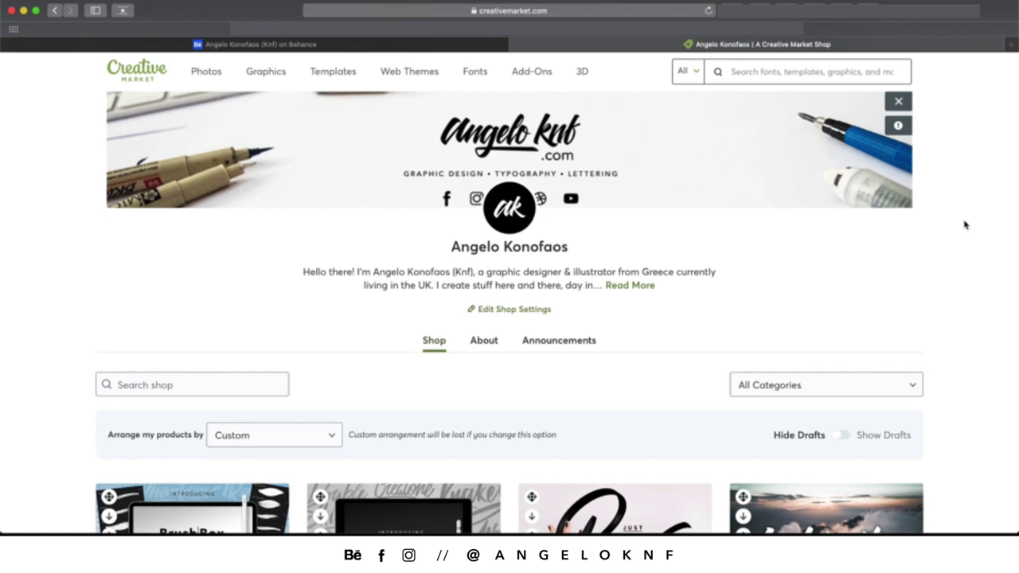
Scroll down the Creative Market shop to reach the Norsanda Multilingual Typeface listing.
scroll(964, 225, "down", 5)
scroll(963, 219, "down", 2)
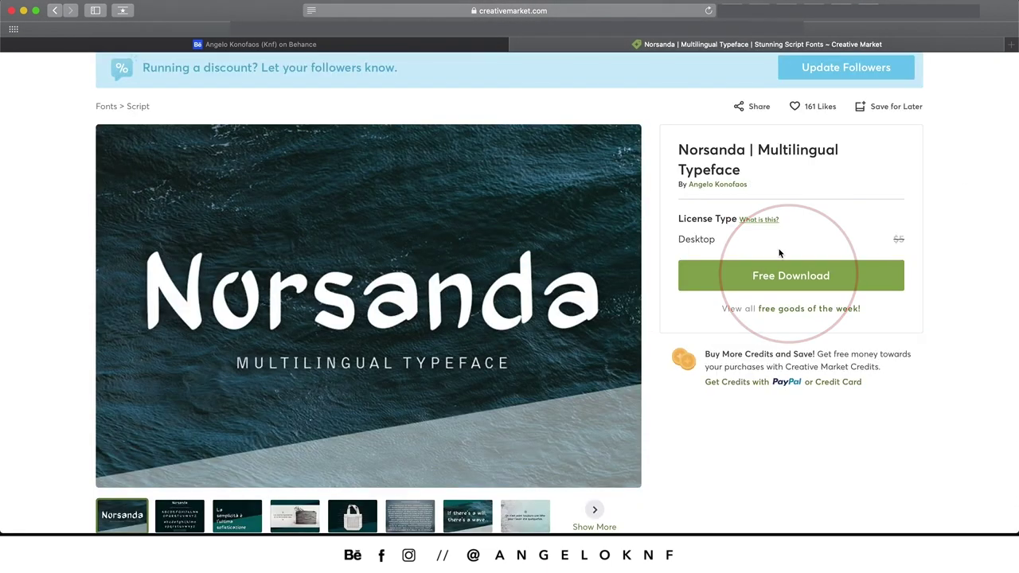
scroll(779, 253, "down", 1)
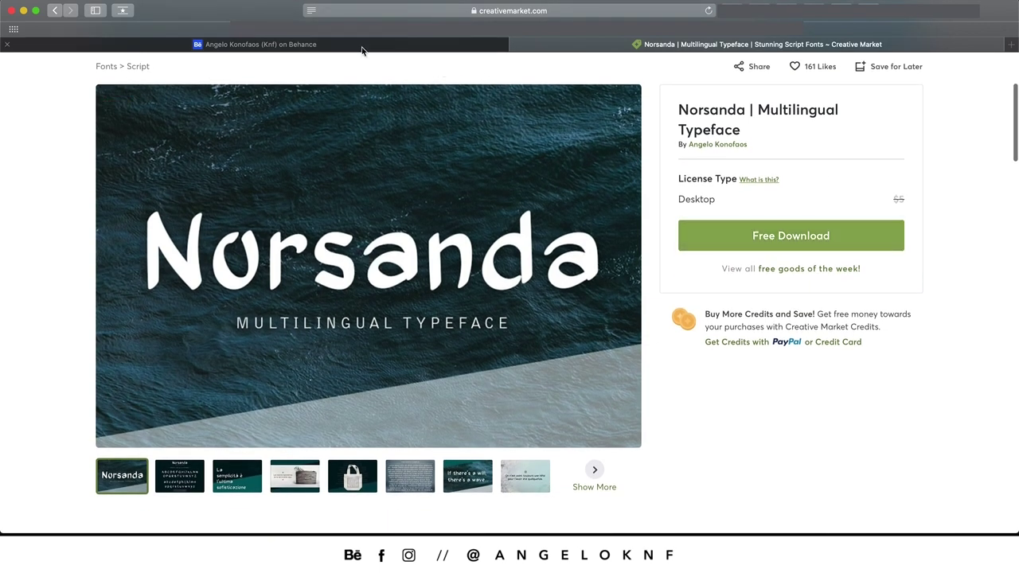
left_click(362, 48)
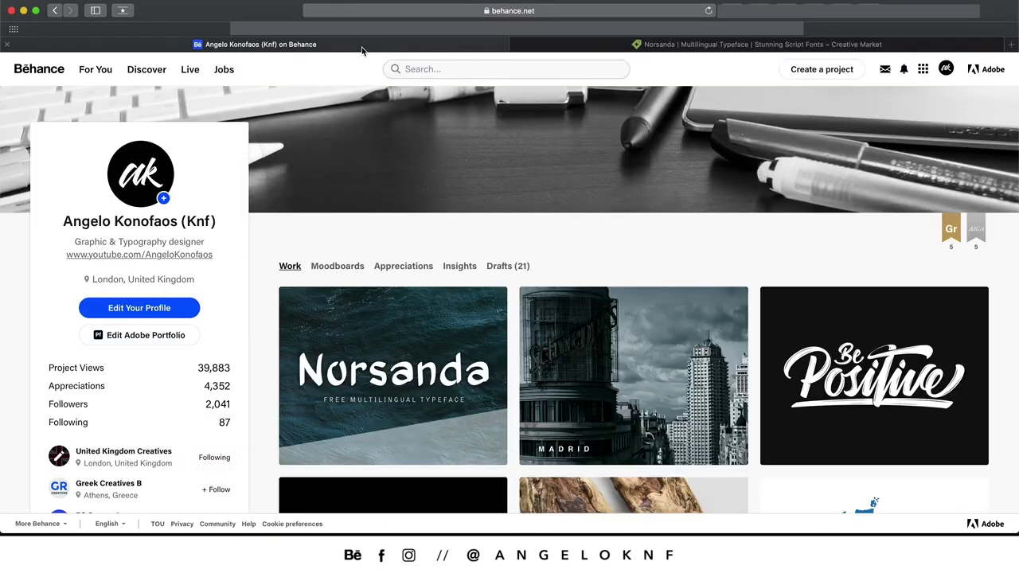
left_click(395, 318)
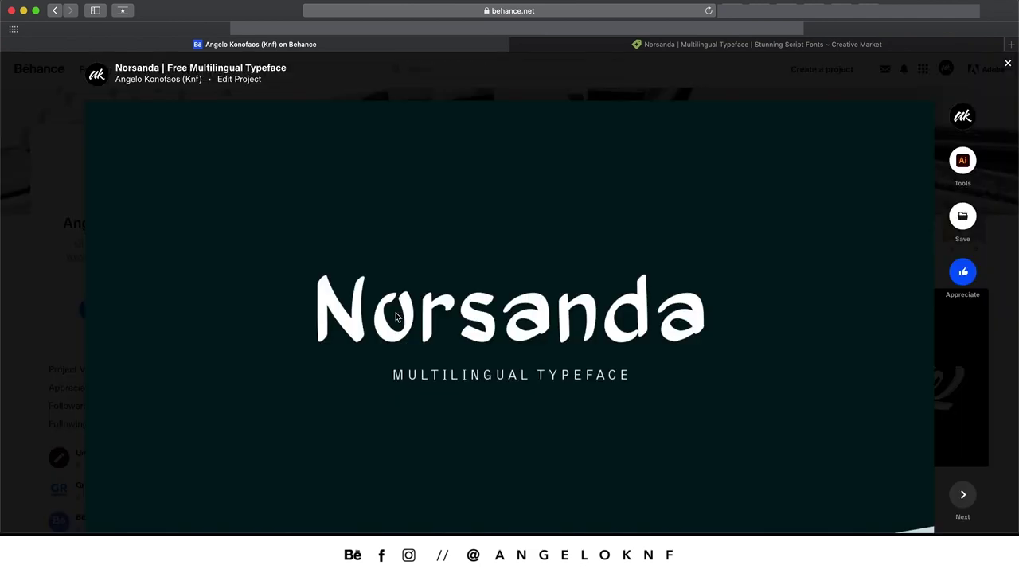
scroll(396, 318, "down", 20)
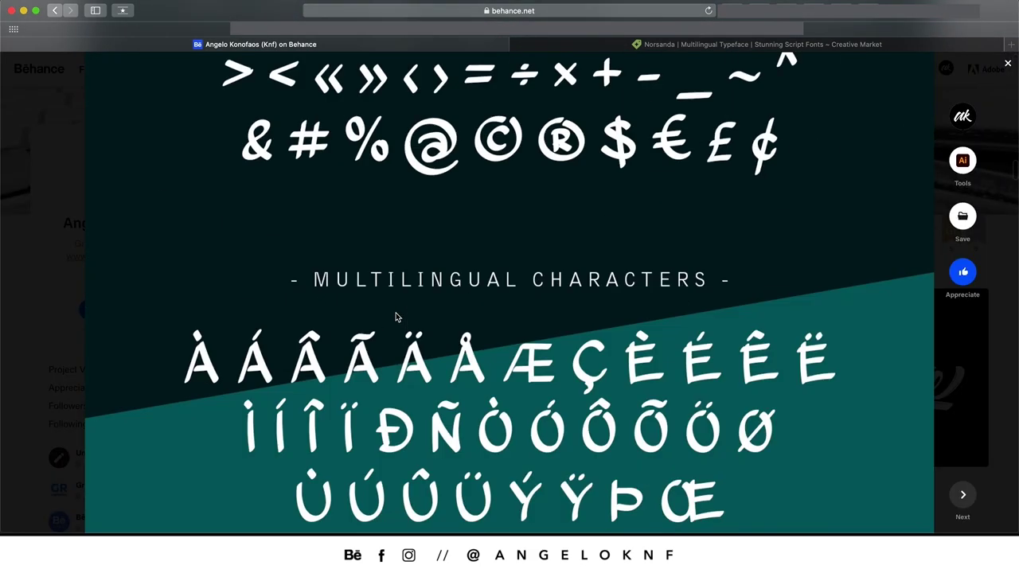
scroll(396, 317, "down", 20)
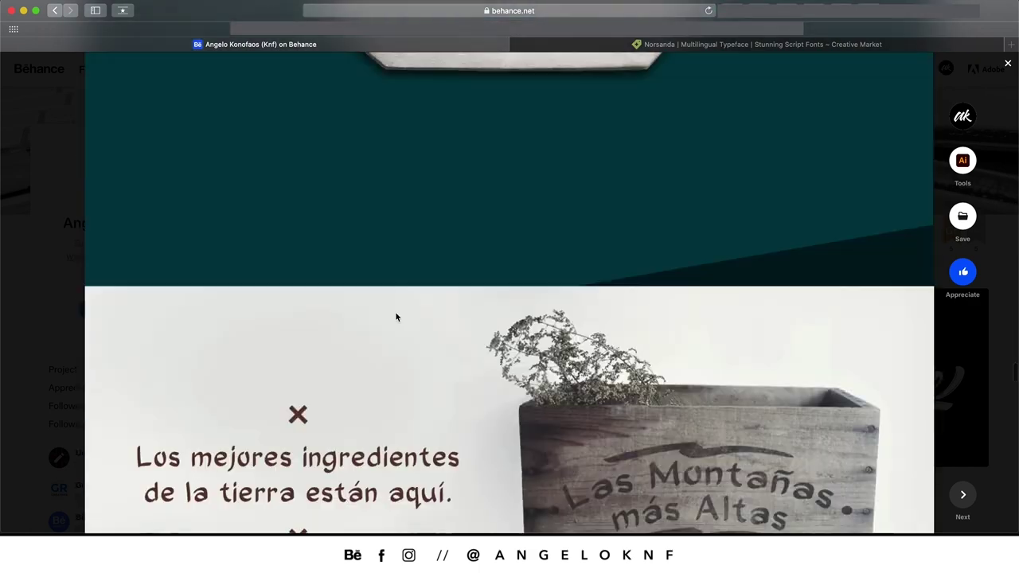
scroll(396, 317, "down", 20)
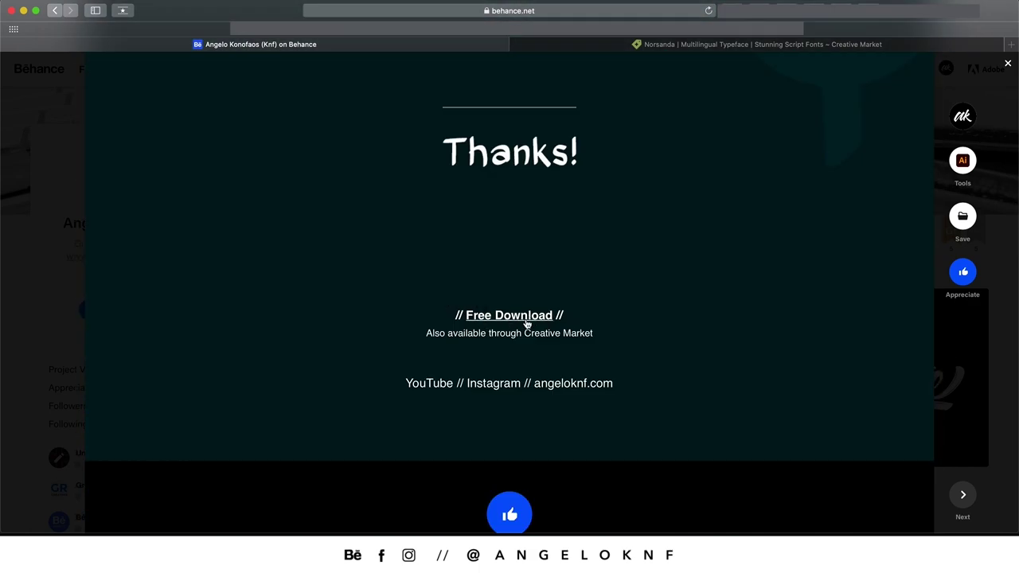
scroll(377, 417, "up", 5)
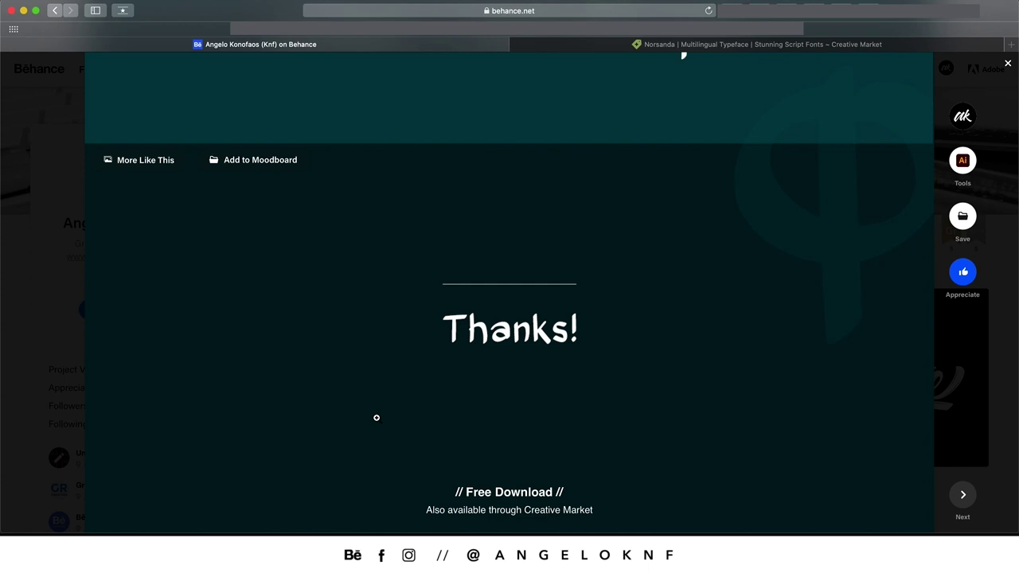
scroll(376, 417, "up", 15)
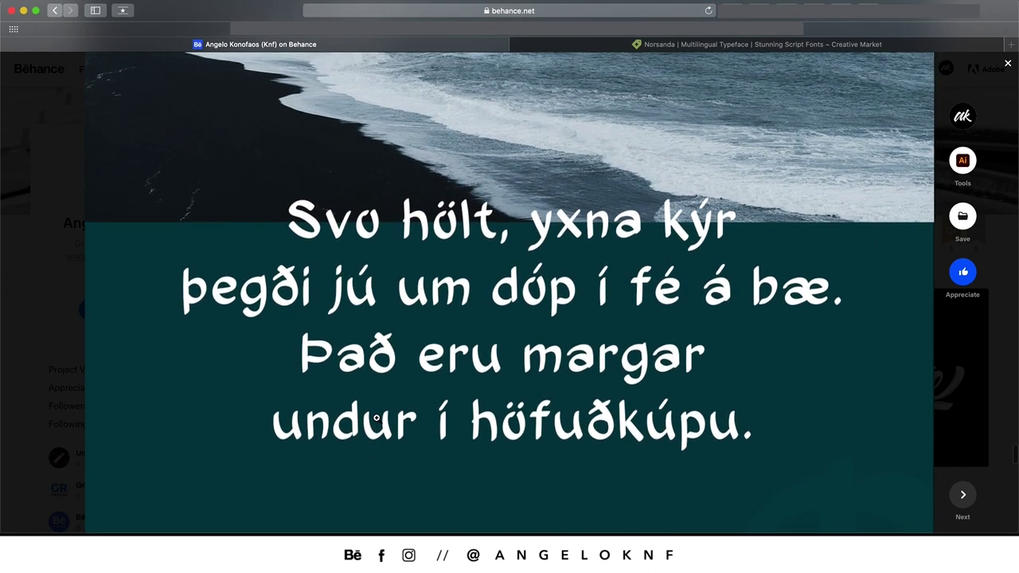
scroll(377, 417, "up", 10)
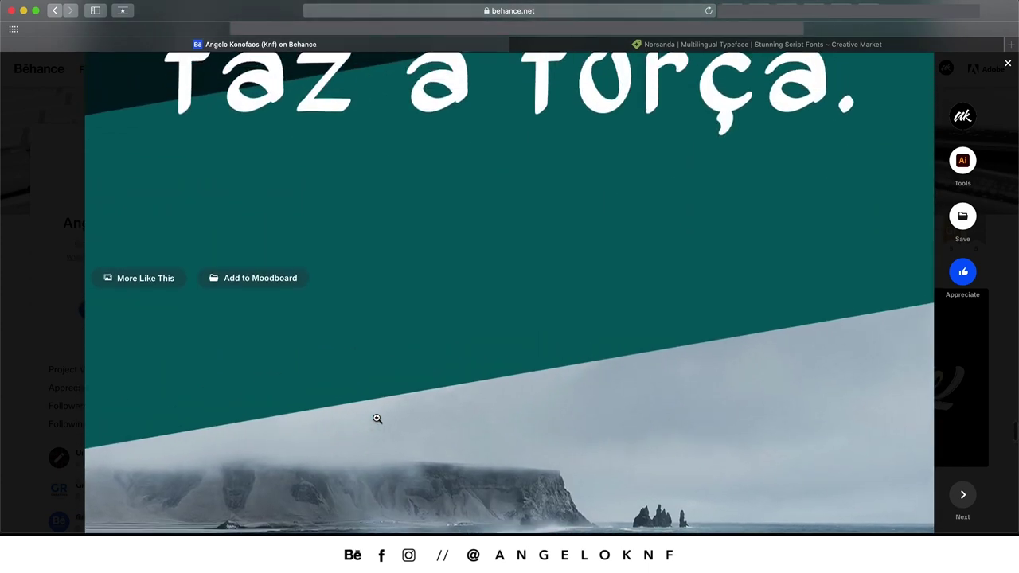
scroll(377, 418, "up", 15)
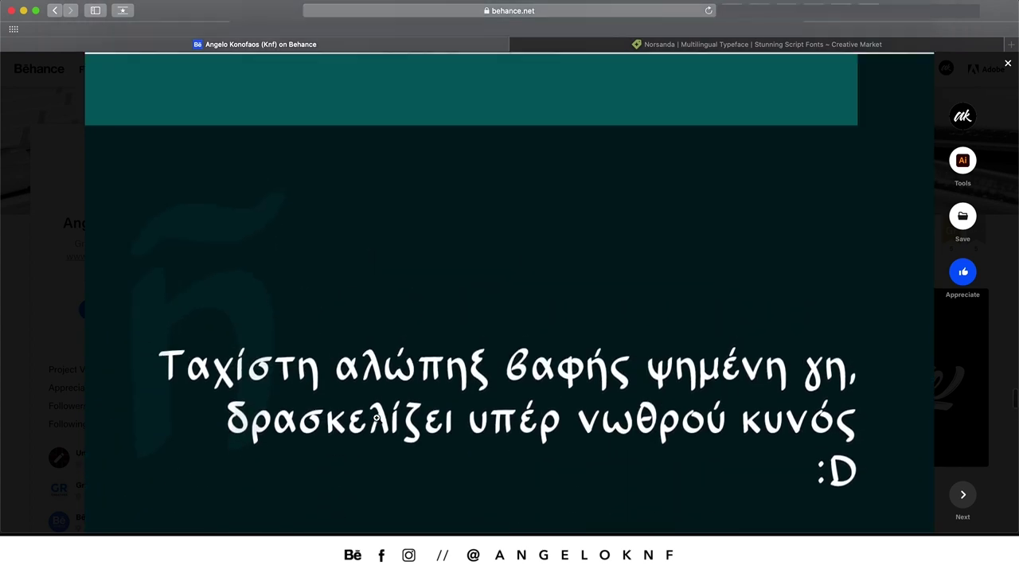
scroll(377, 419, "up", 15)
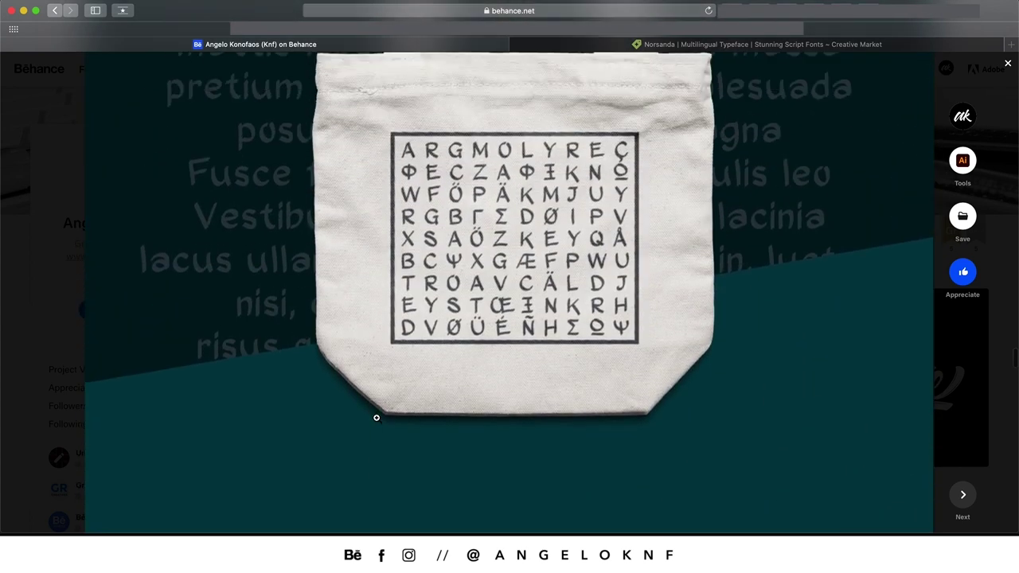
scroll(377, 418, "up", 15)
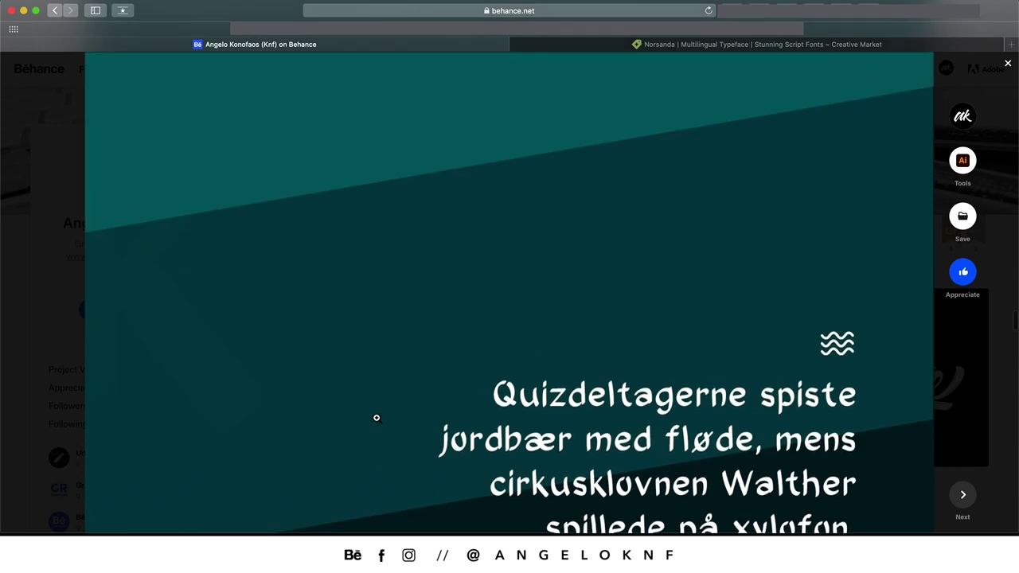
scroll(377, 418, "up", 15)
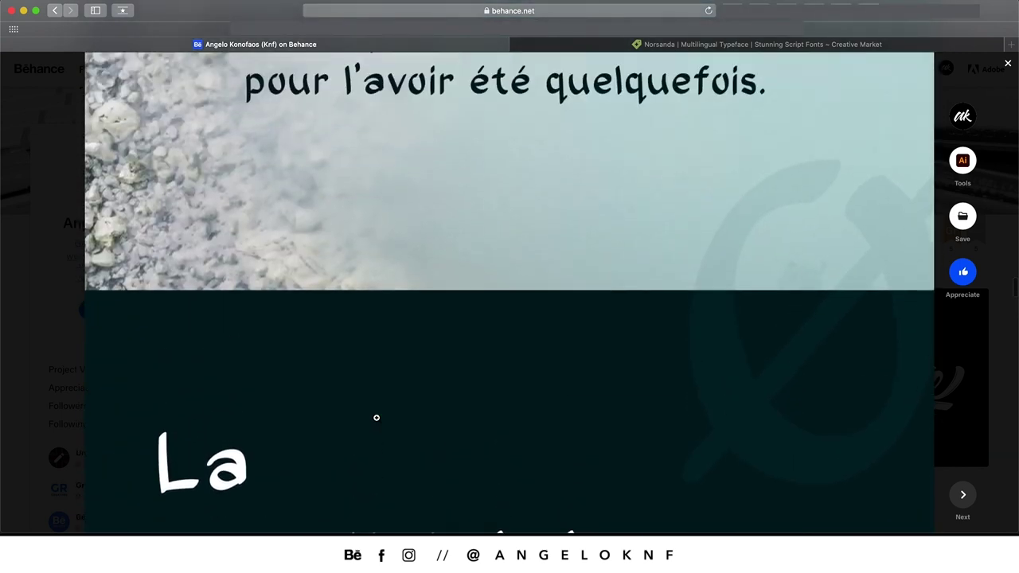
scroll(377, 418, "up", 15)
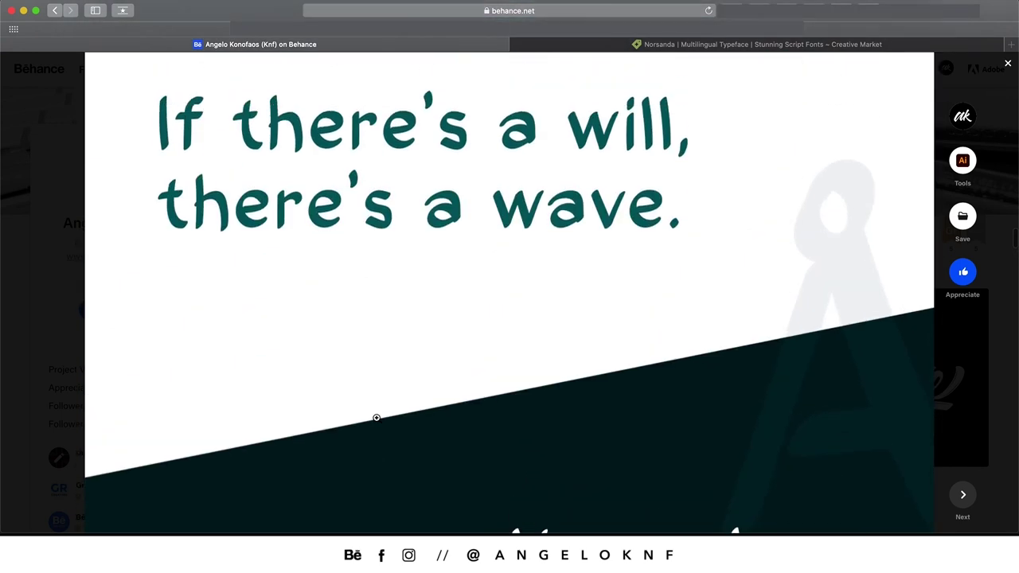
scroll(377, 419, "up", 15)
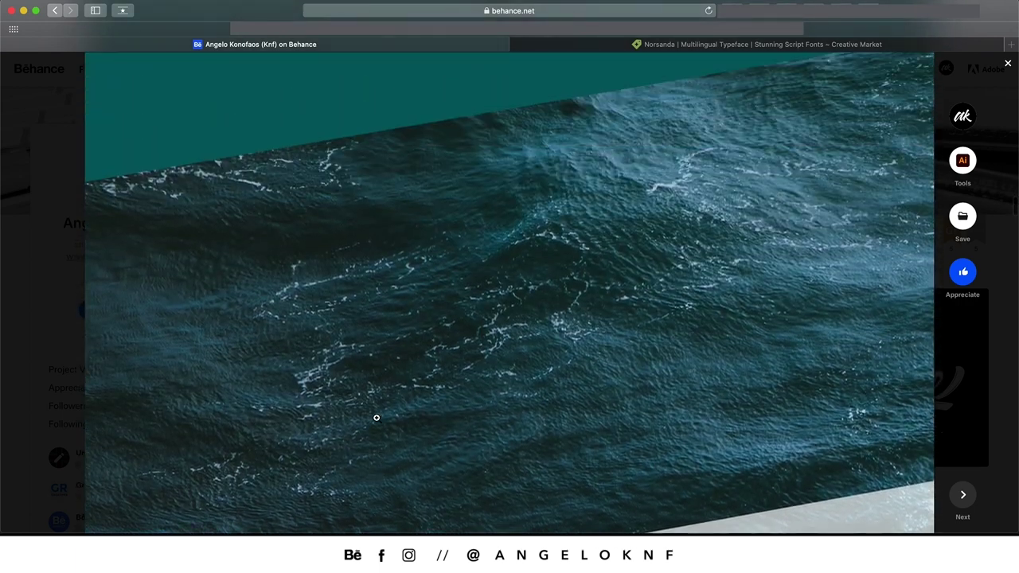
scroll(376, 417, "up", 12)
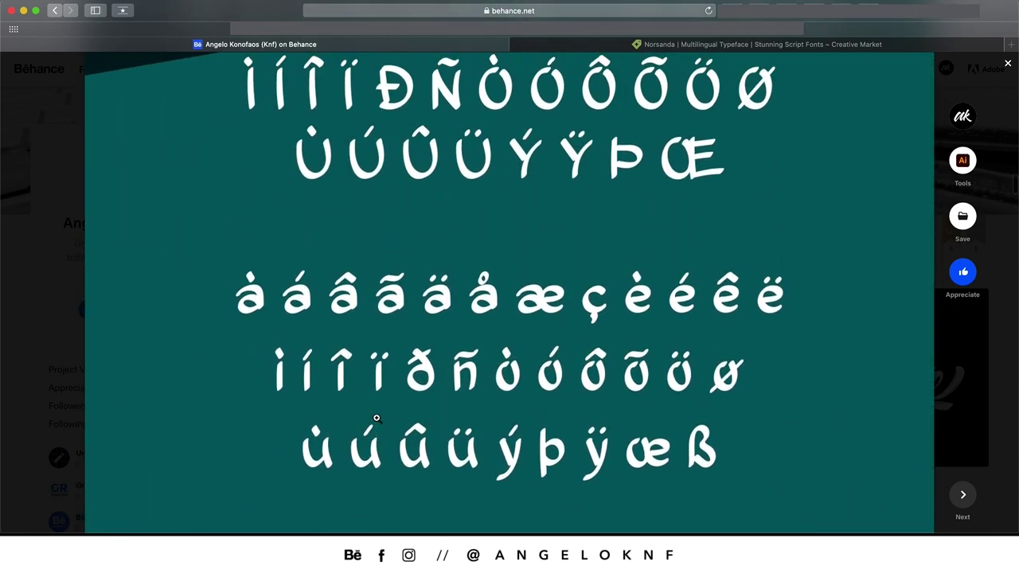
scroll(377, 418, "up", 12)
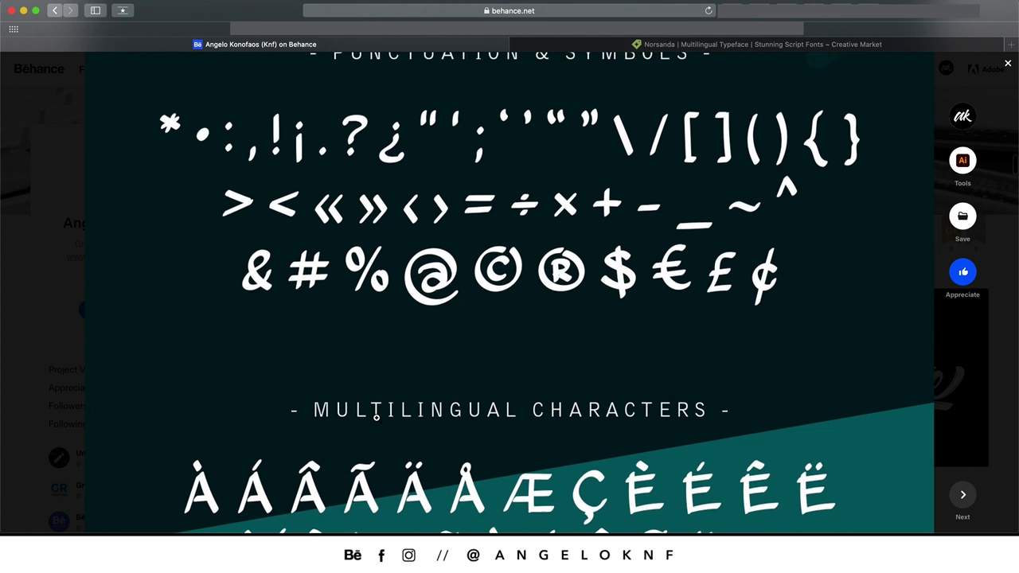
scroll(377, 418, "up", 12)
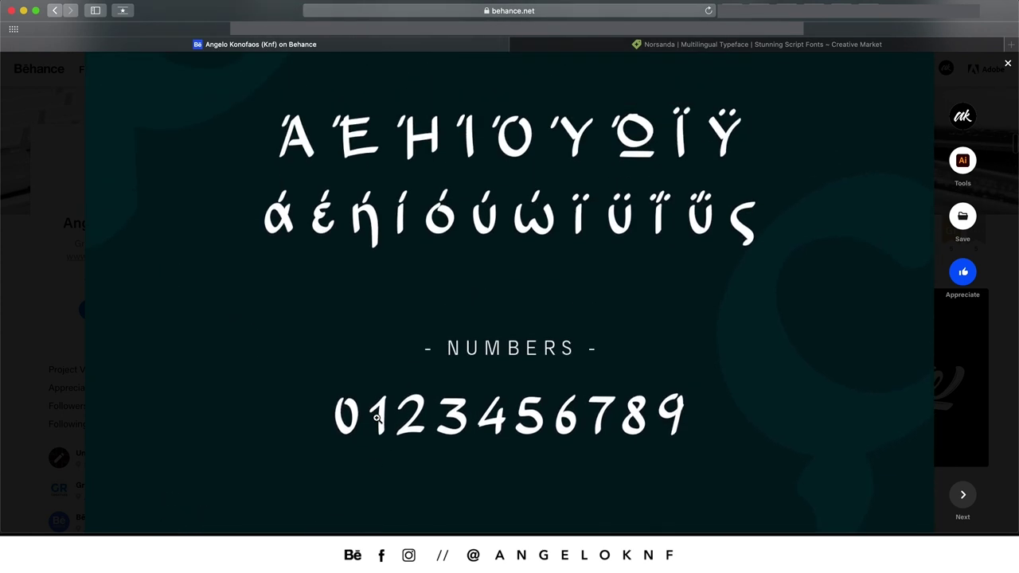
scroll(376, 418, "up", 12)
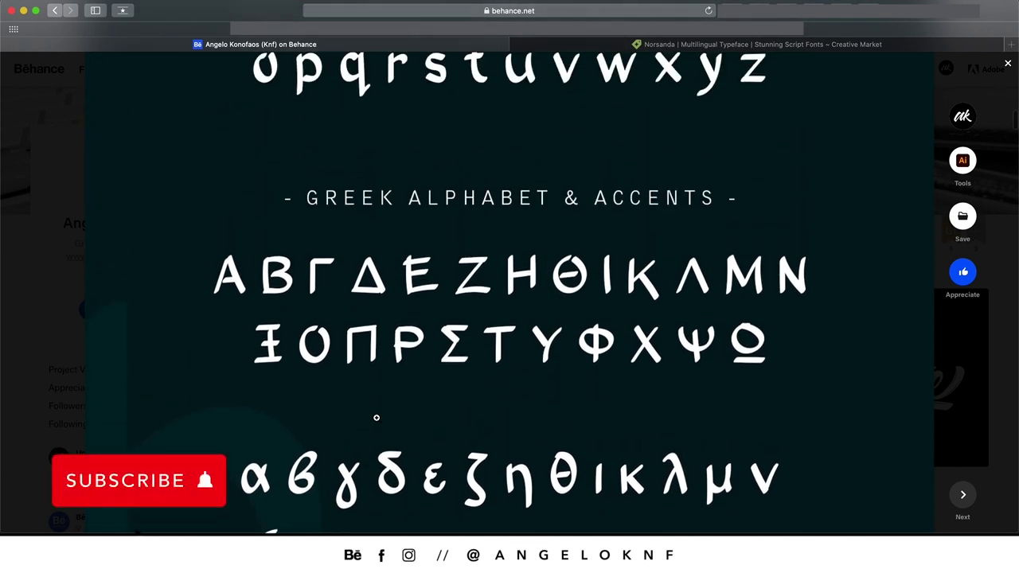
scroll(377, 417, "up", 12)
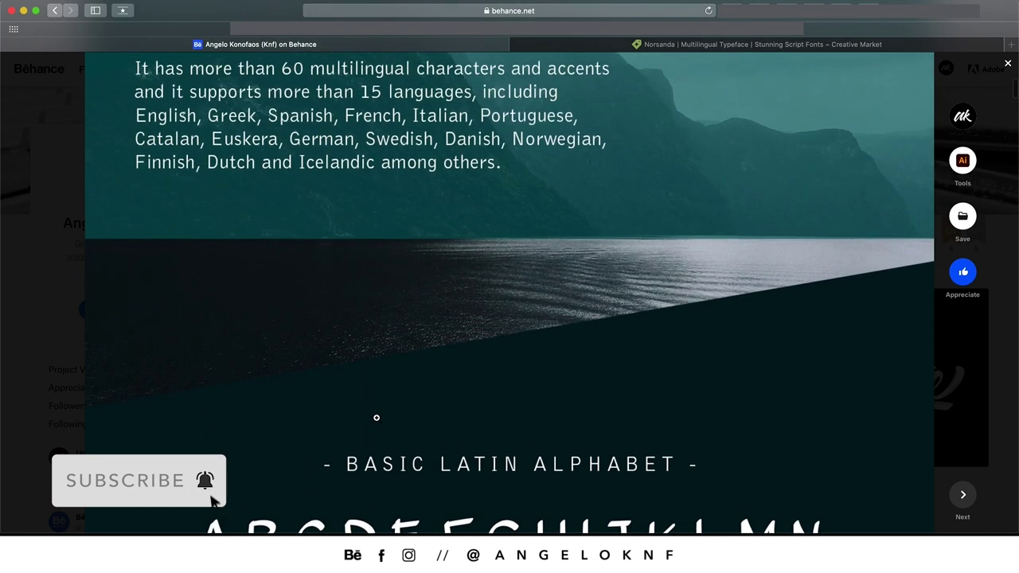
scroll(376, 418, "up", 5)
scroll(376, 418, "down", 2)
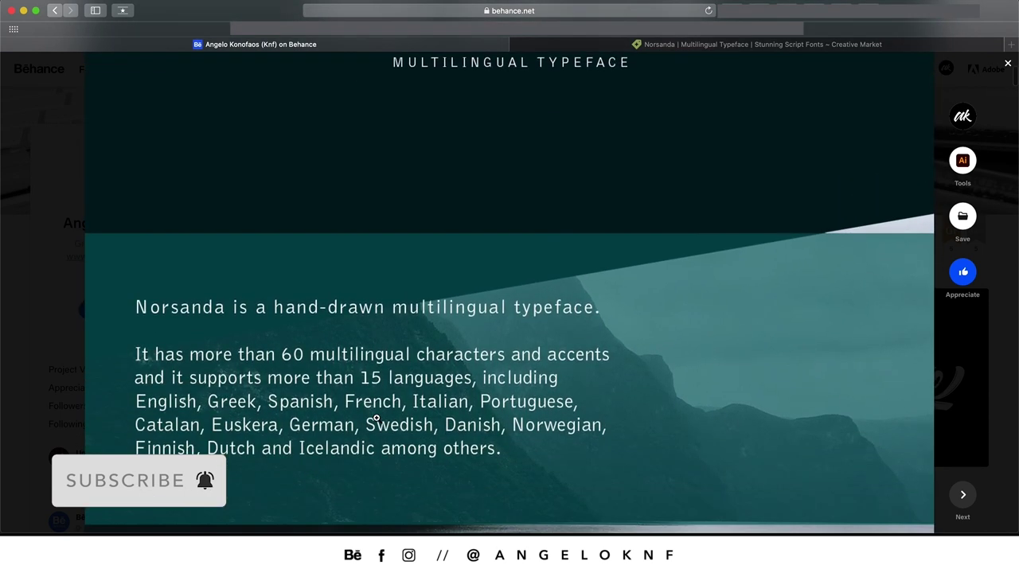
scroll(376, 417, "up", 7)
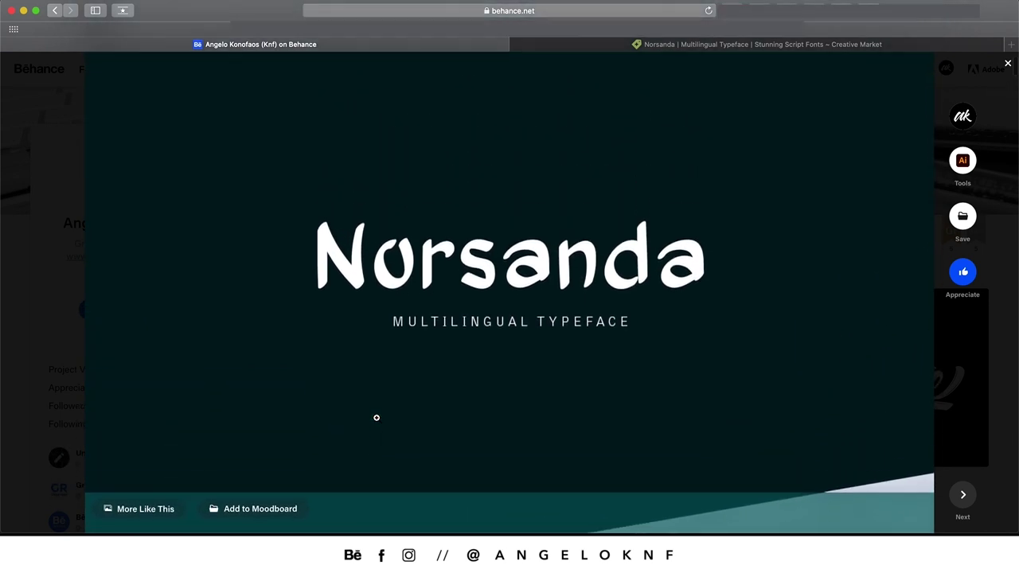
scroll(423, 243, "down", 20)
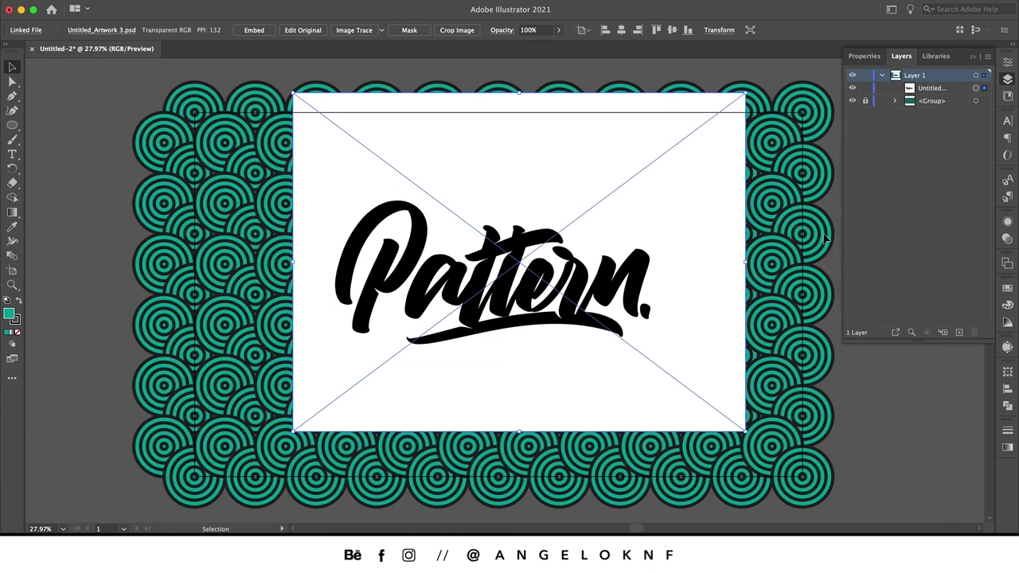
Trace the lettering with the Black and White preset, ignore white, and expand it to vectors.
left_click(1006, 347)
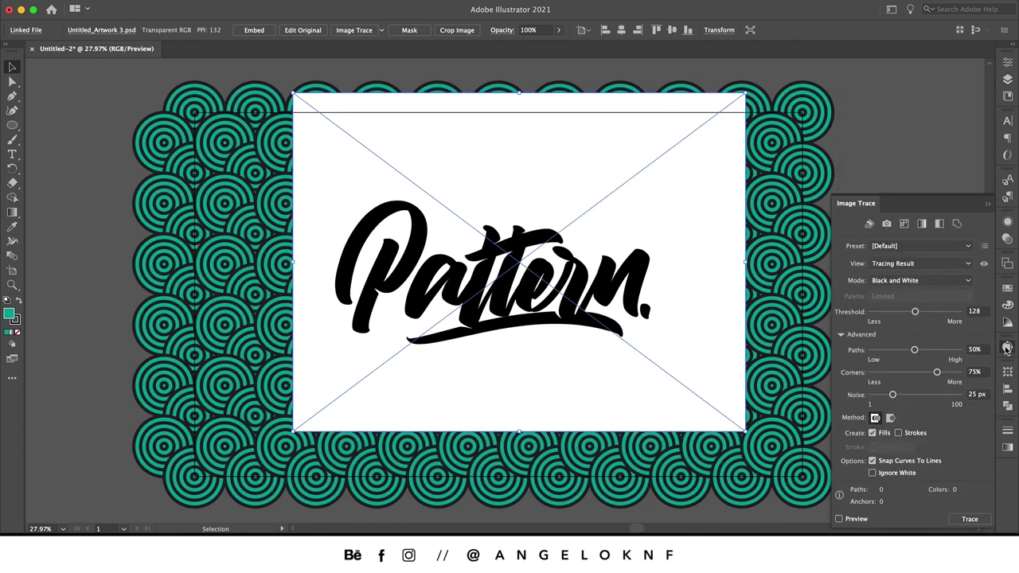
left_click(939, 226)
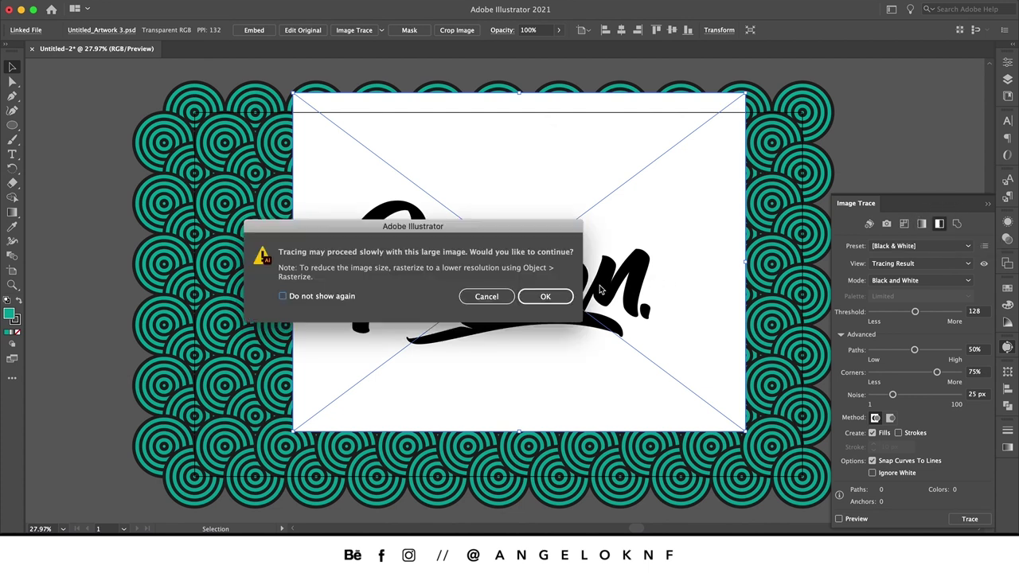
left_click(569, 299)
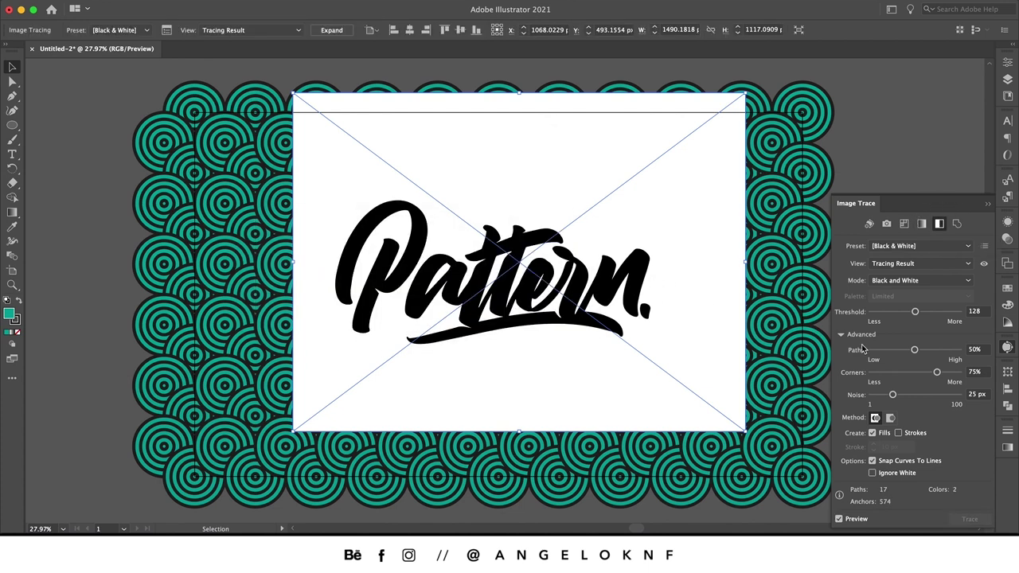
left_click(873, 473)
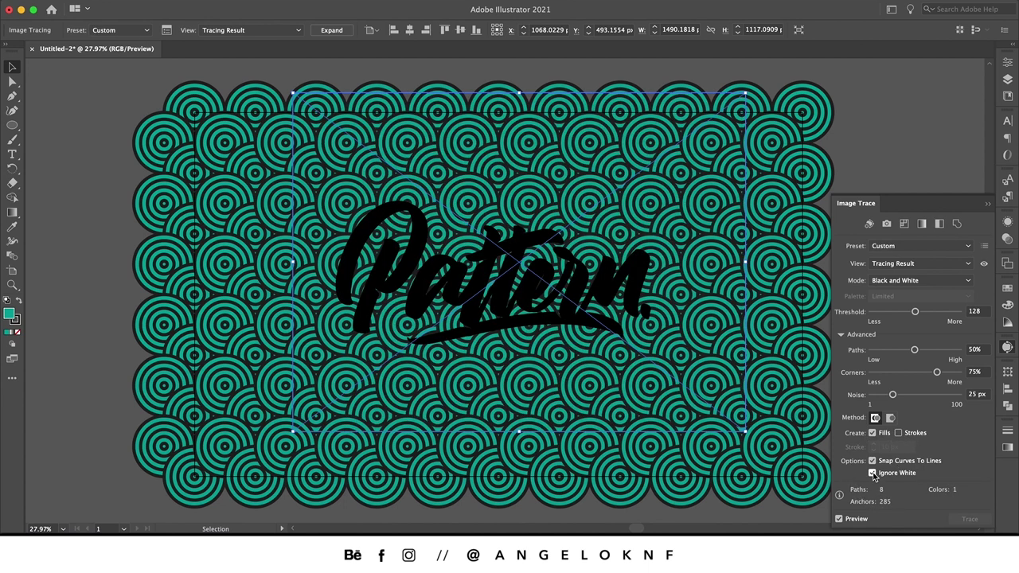
left_click(331, 29)
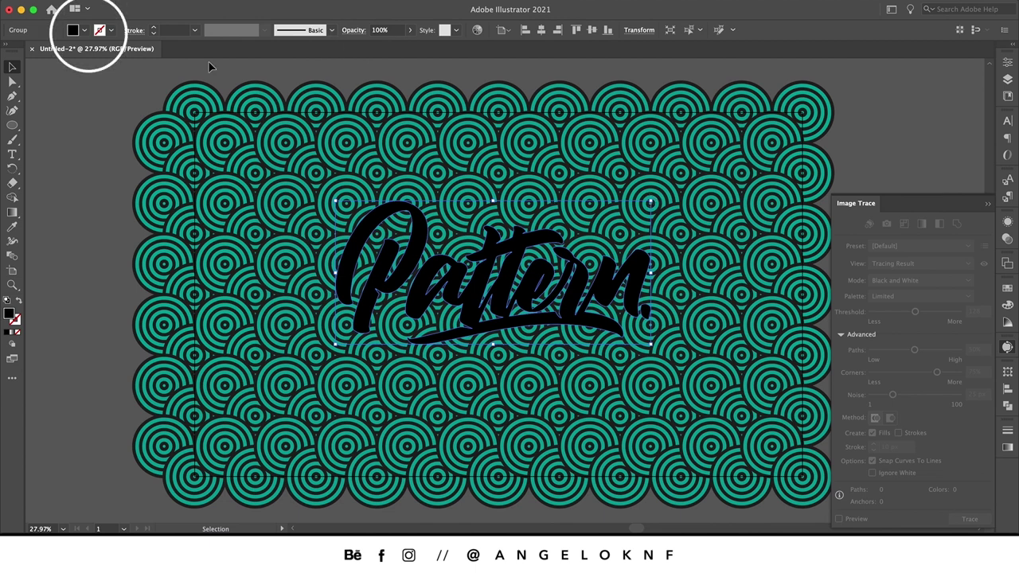
Fill the Pattern lettering with white and enlarge it around its centre.
left_click(85, 31)
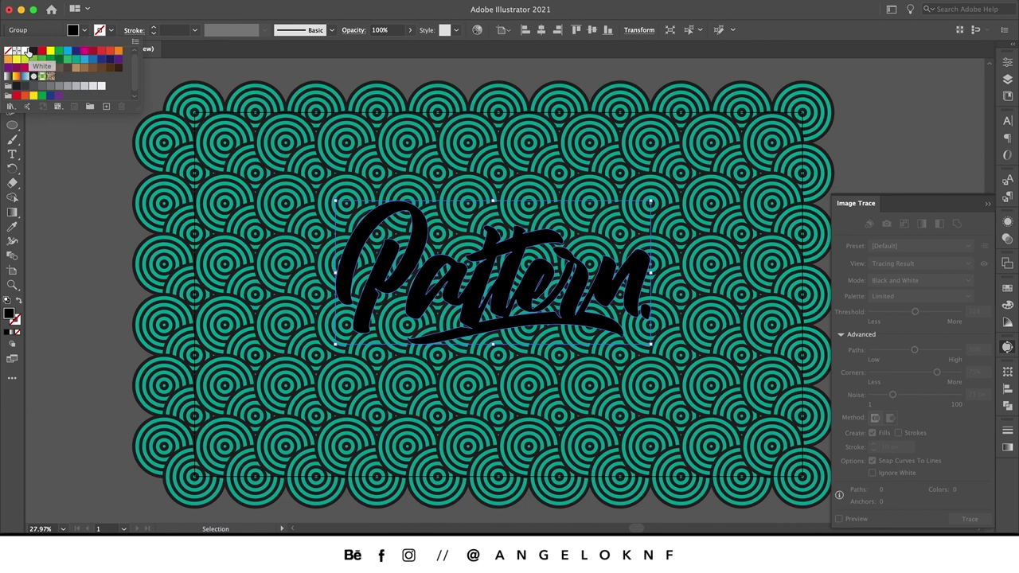
left_click(27, 52)
left_click(458, 144)
left_click_drag(651, 202, 695, 181)
left_click_drag(609, 291, 612, 293)
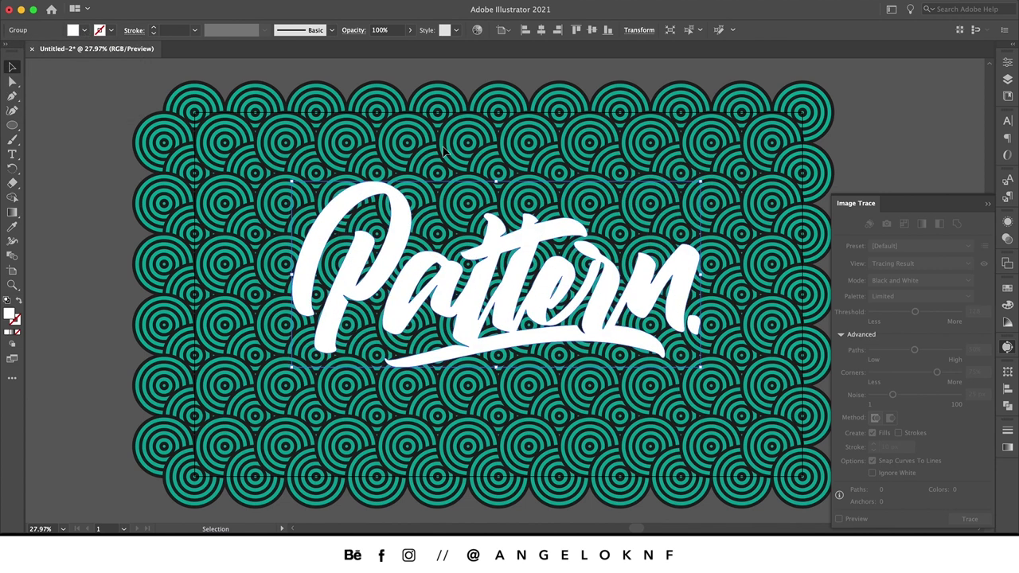
Give the lettering a black 10 pt stroke aligned outside the letter shapes.
left_click(84, 31)
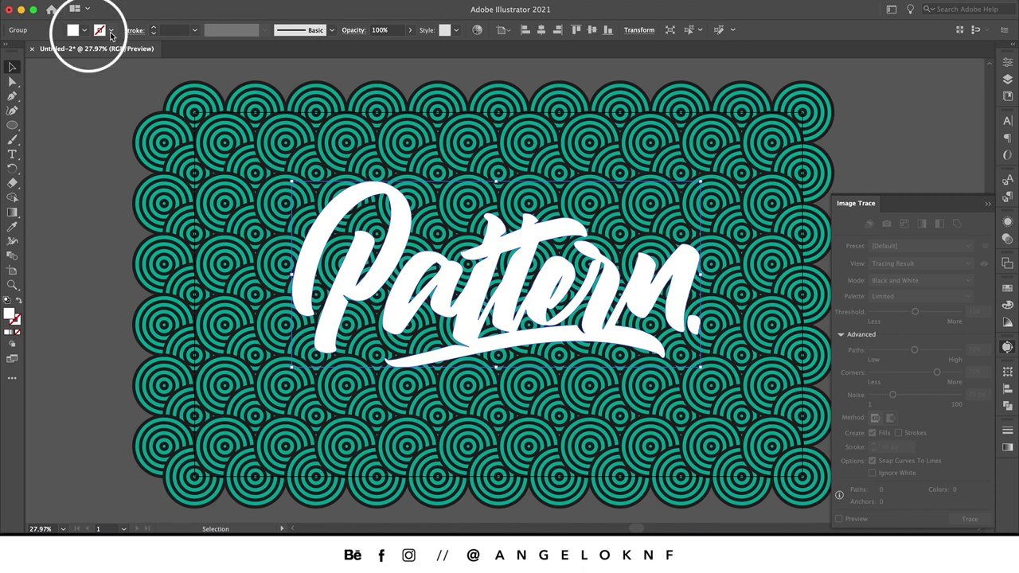
left_click(34, 52)
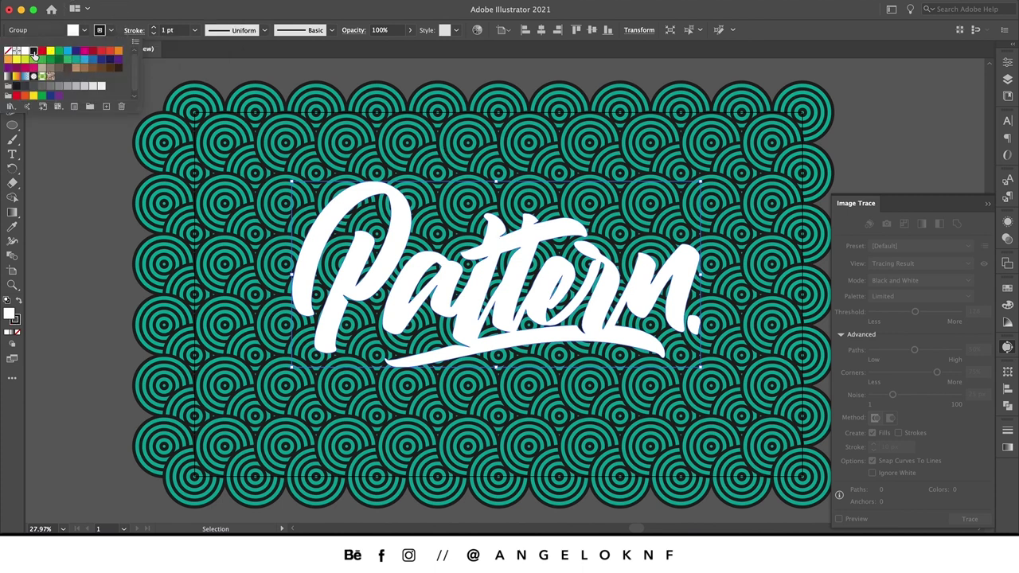
left_click(134, 31)
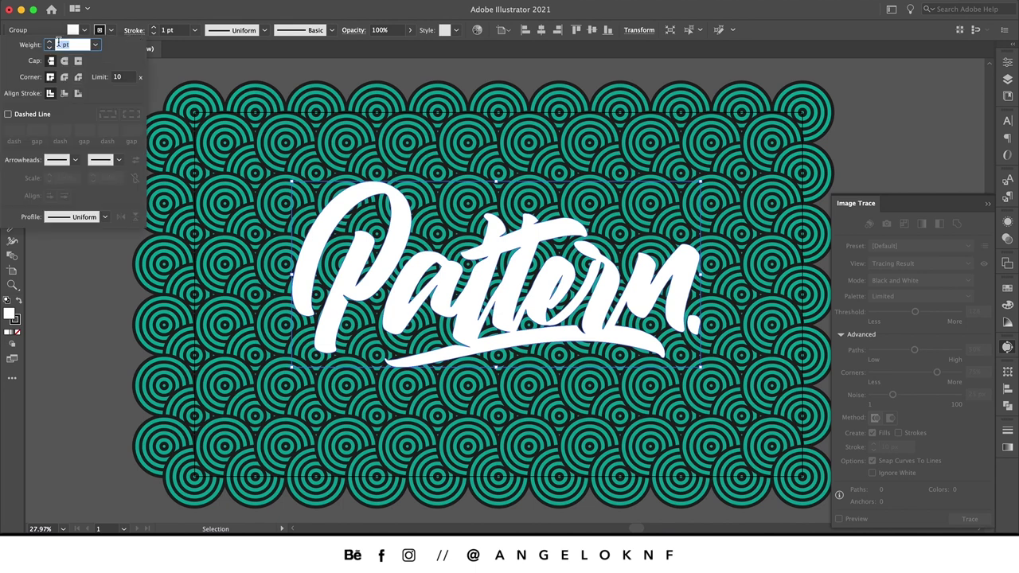
left_click(49, 42)
left_click(50, 42)
left_click(49, 42)
left_click(50, 44)
left_click(49, 44)
left_click(50, 44)
left_click(49, 44)
left_click(49, 44)
left_click(49, 44)
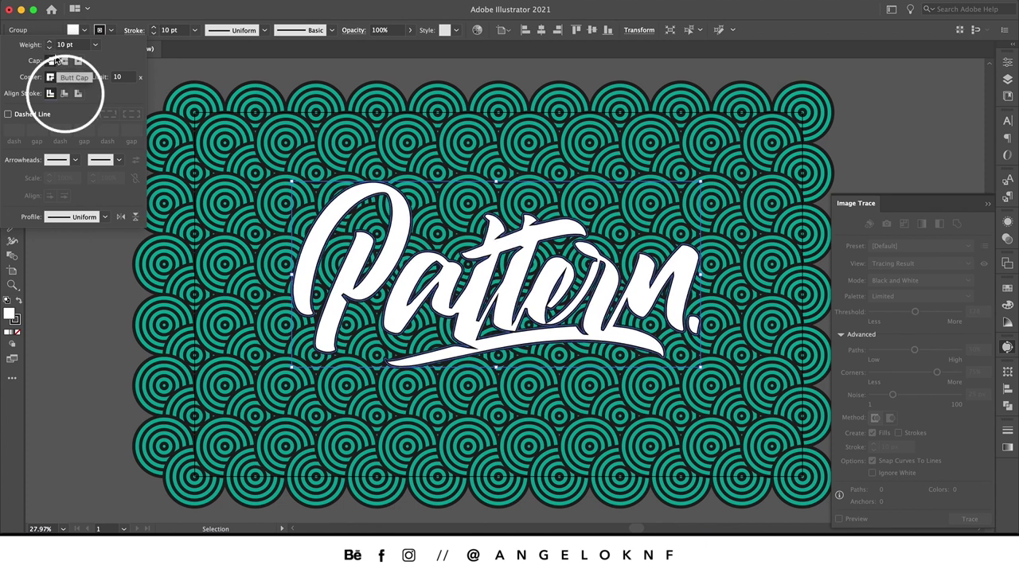
left_click(78, 93)
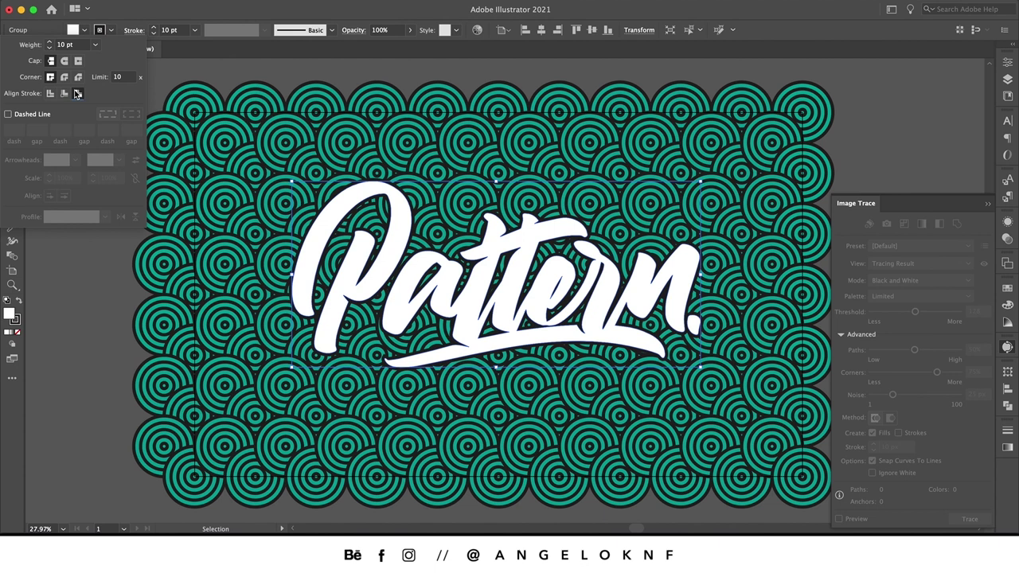
left_click(196, 126)
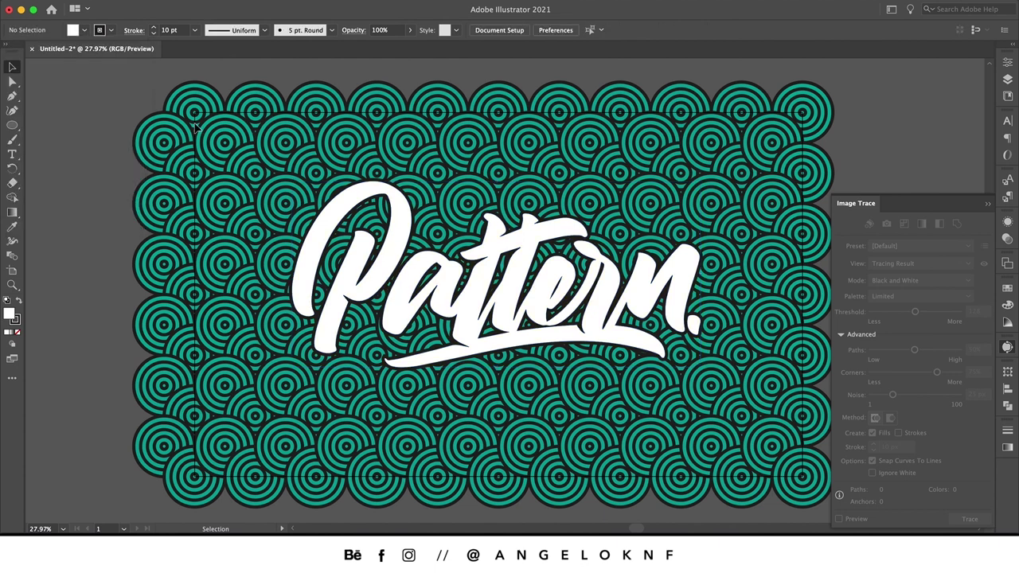